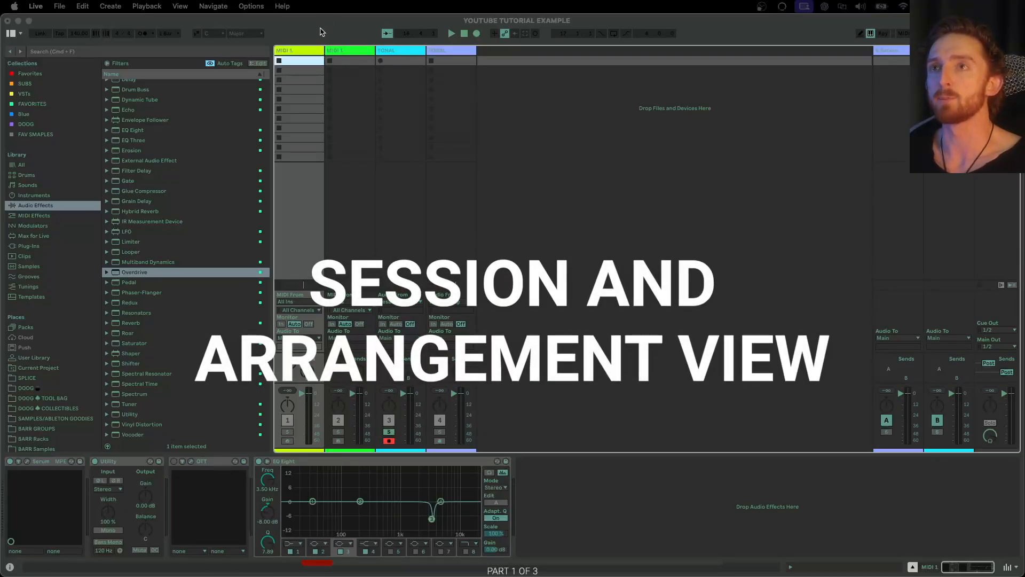
Switch back and forth between Session View and Arrangement View, finishing in Arrangement View
{"action": "left_click", "coordinate": [320, 29]}
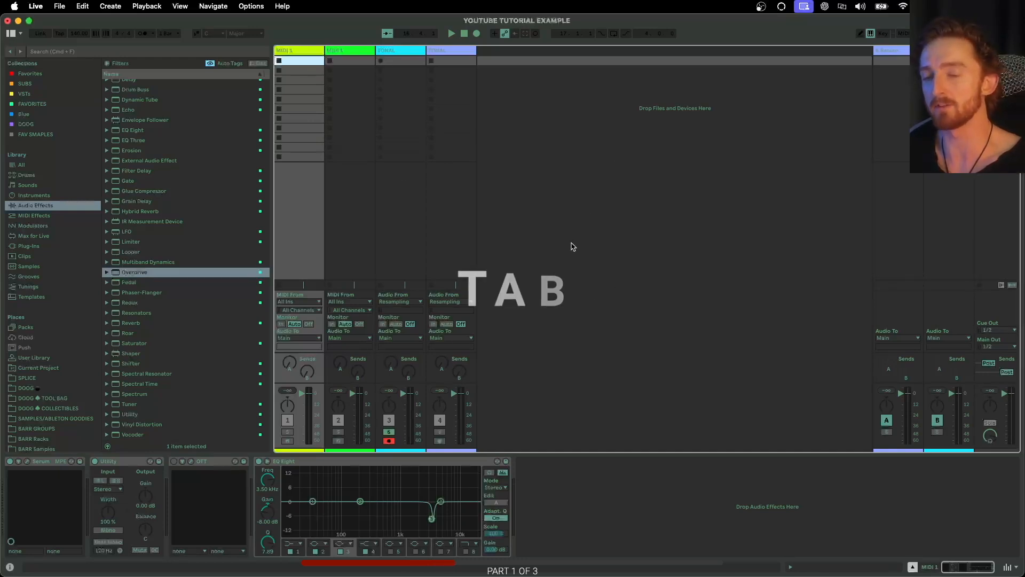
{"action": "key", "text": "Tab"}
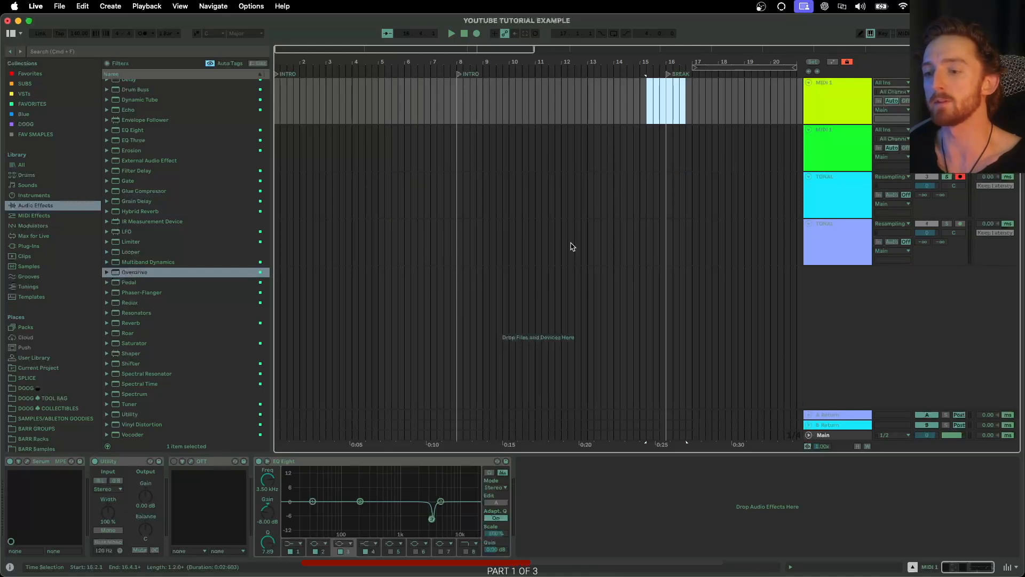
{"action": "key", "text": "Tab"}
{"action": "key", "text": "Tab"}
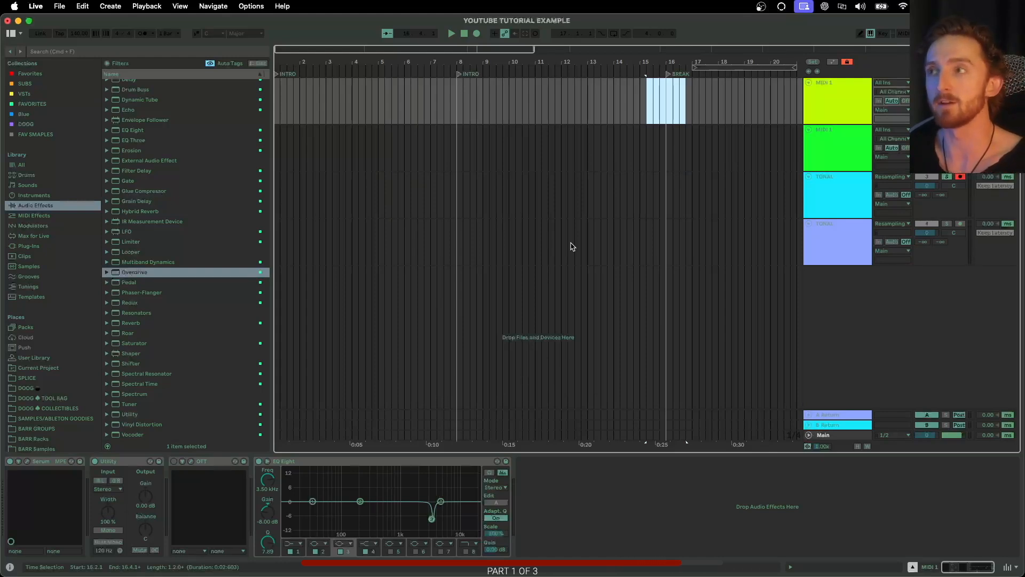
{"action": "key", "text": "Tab"}
{"action": "key", "text": "Tab"}
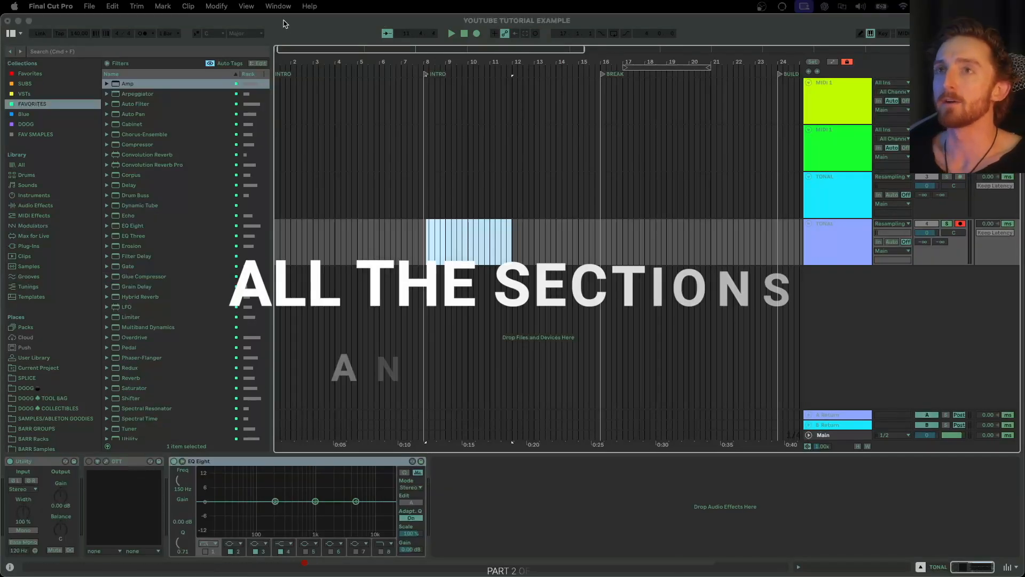
Look through the Favorites, SUBS, VSTs and FAVORITES collections in the browser
{"action": "left_click", "coordinate": [283, 24]}
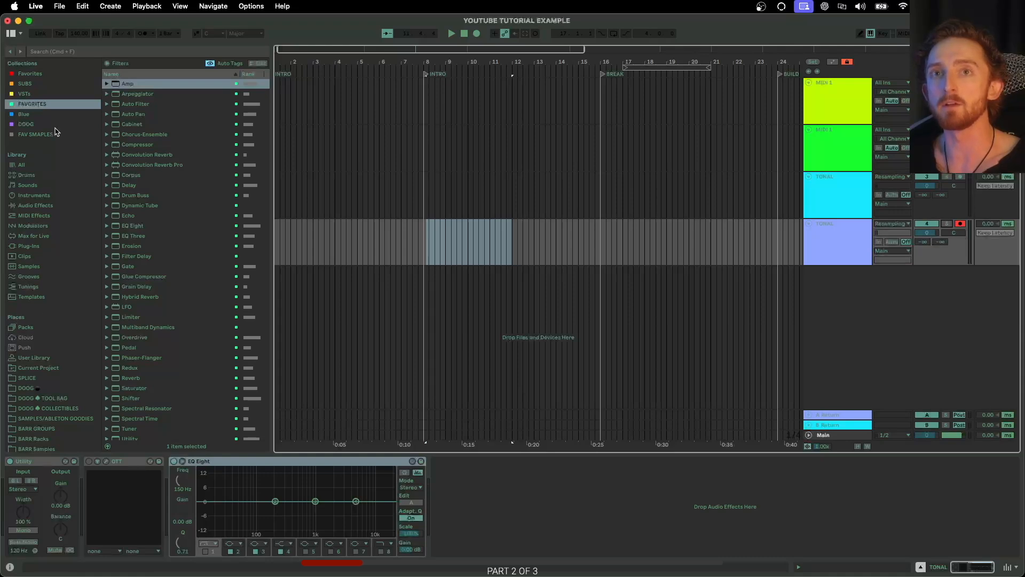
{"action": "left_click", "coordinate": [31, 74]}
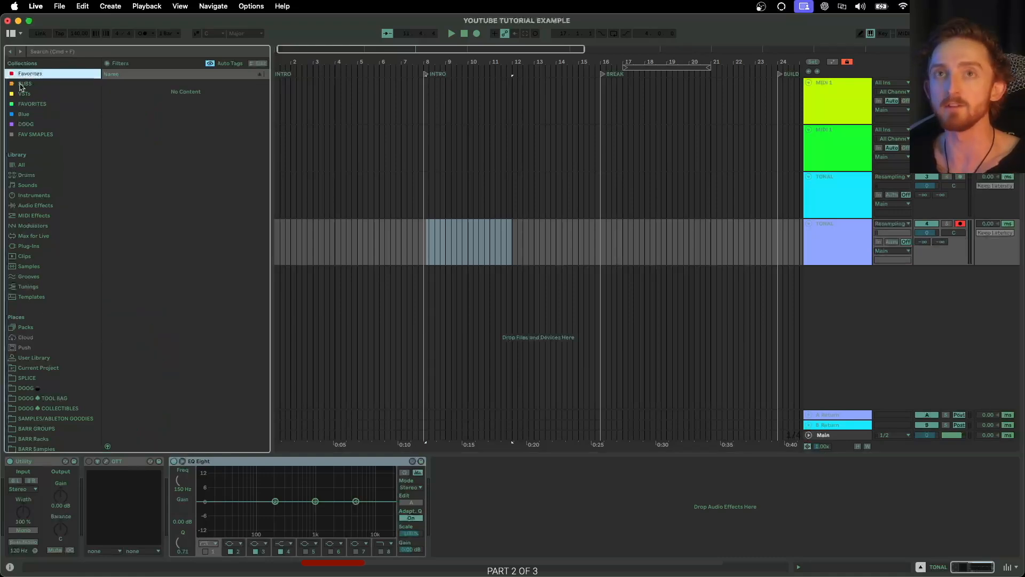
{"action": "left_click", "coordinate": [27, 85]}
{"action": "left_click", "coordinate": [30, 96]}
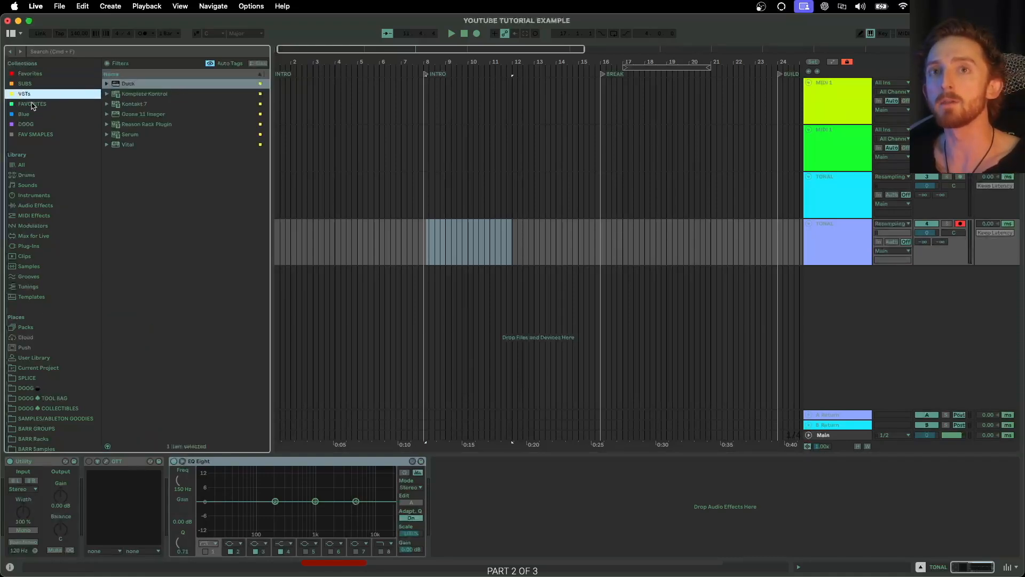
{"action": "left_click", "coordinate": [33, 104]}
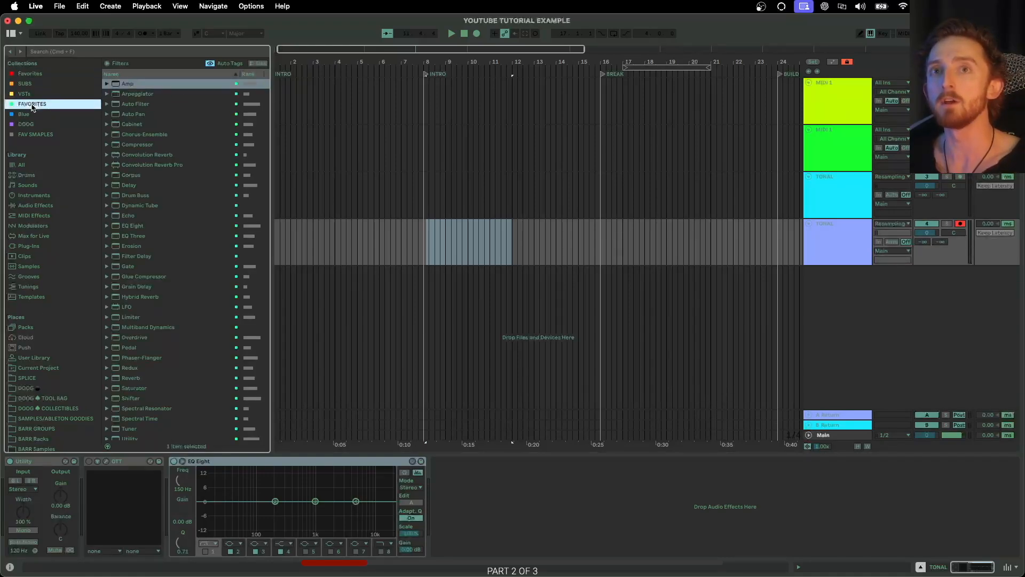
Check which collections Auto Pan can be assigned to and review the devices in the FAVORITES collection
{"action": "left_click", "coordinate": [143, 115]}
{"action": "right_click", "coordinate": [144, 116]}
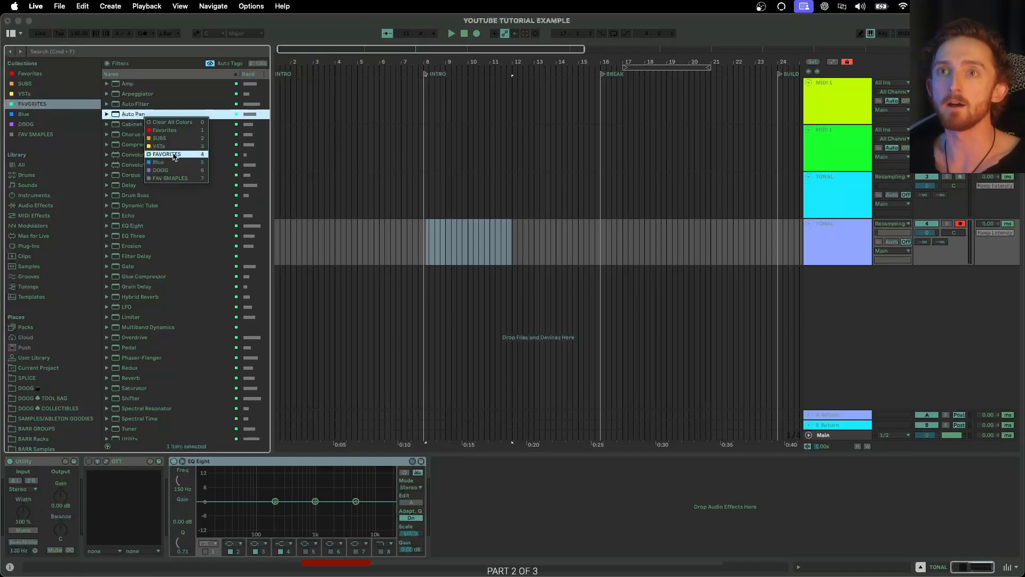
{"action": "left_click", "coordinate": [224, 118]}
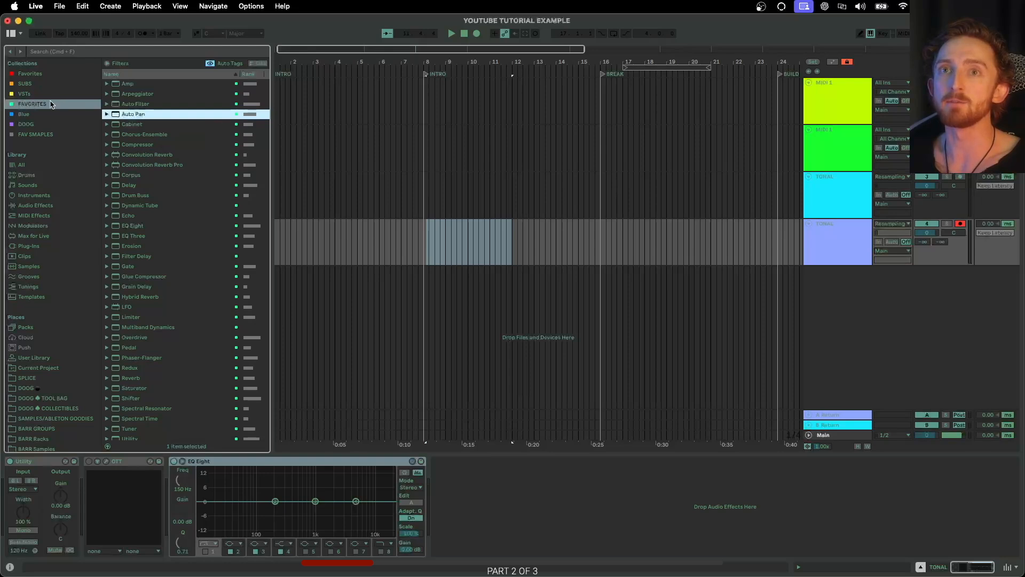
{"action": "scroll", "coordinate": [183, 203], "scroll_direction": "down", "scroll_amount": 5}
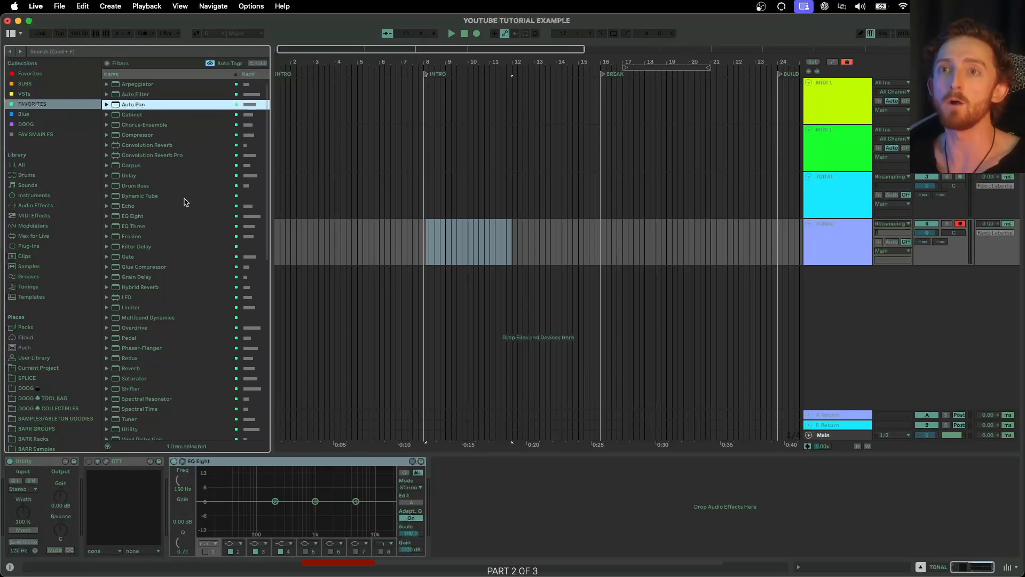
{"action": "scroll", "coordinate": [184, 213], "scroll_direction": "up", "scroll_amount": 5}
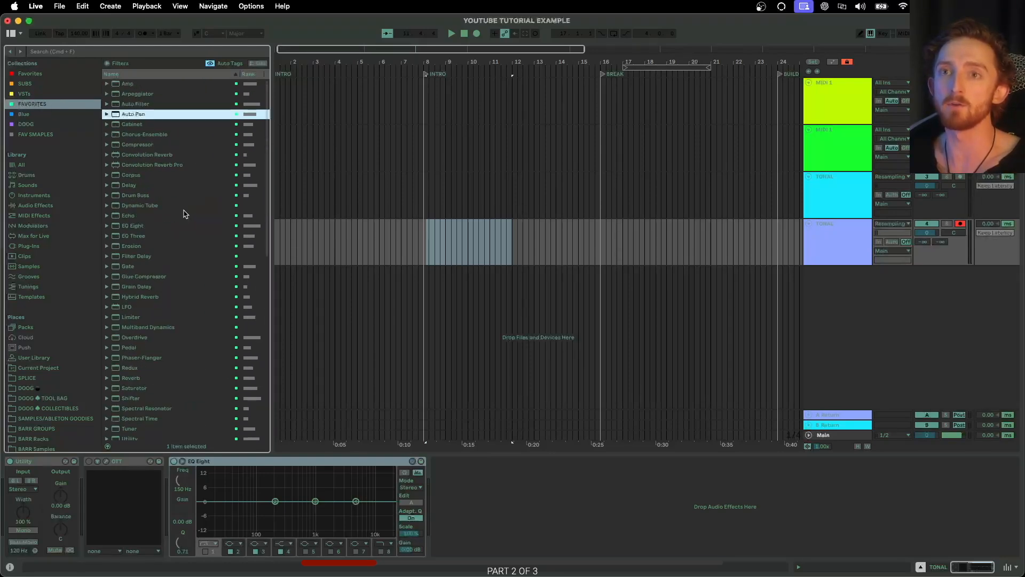
{"action": "left_click", "coordinate": [135, 85]}
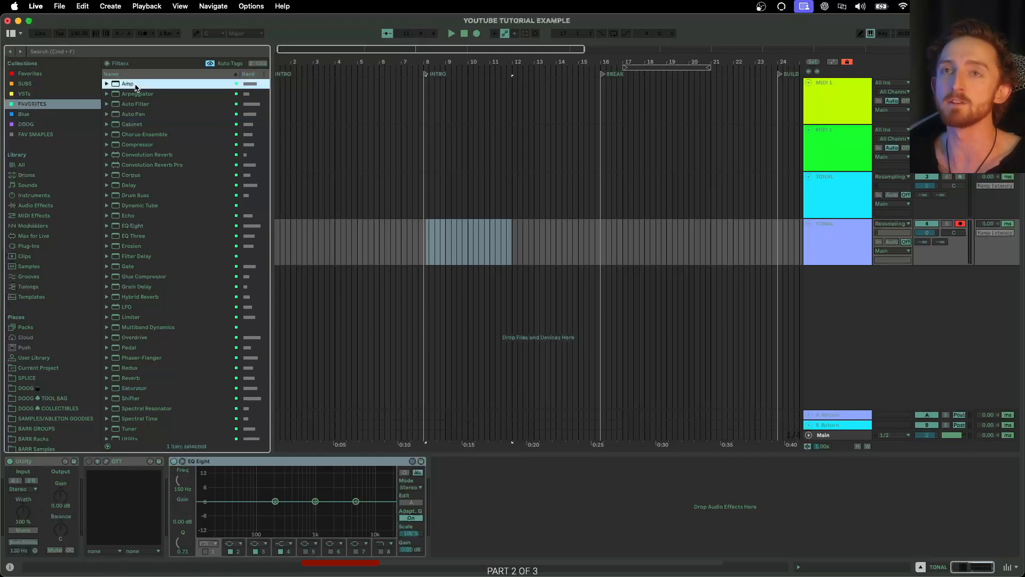
{"action": "left_click", "coordinate": [33, 95]}
{"action": "left_click", "coordinate": [40, 105]}
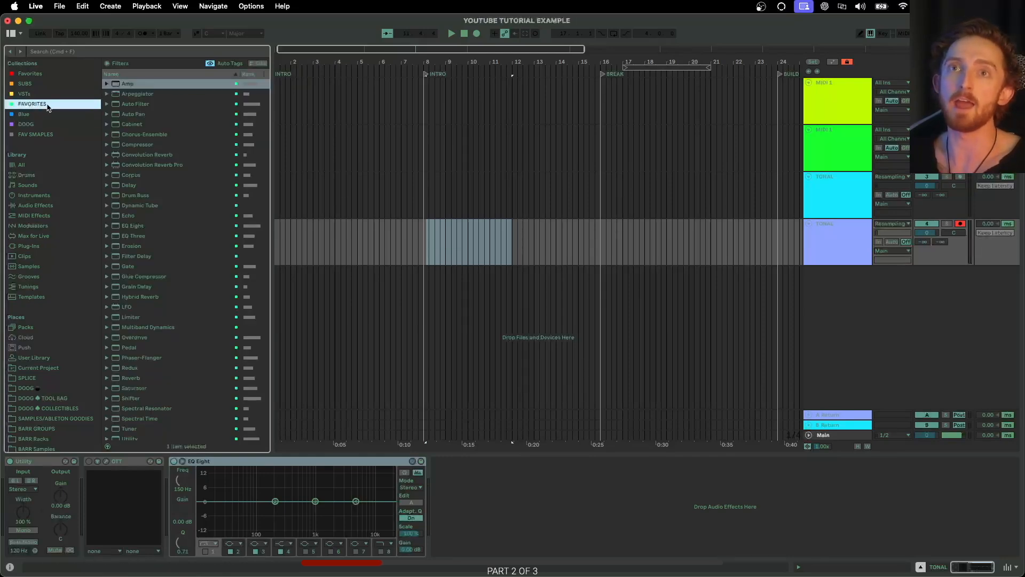
Add the Amp effect from the FAVORITES collection to the lavender TONAL track and delete it from the device chain
{"action": "left_click_drag", "start_coordinate": [127, 85], "coordinate": [431, 242]}
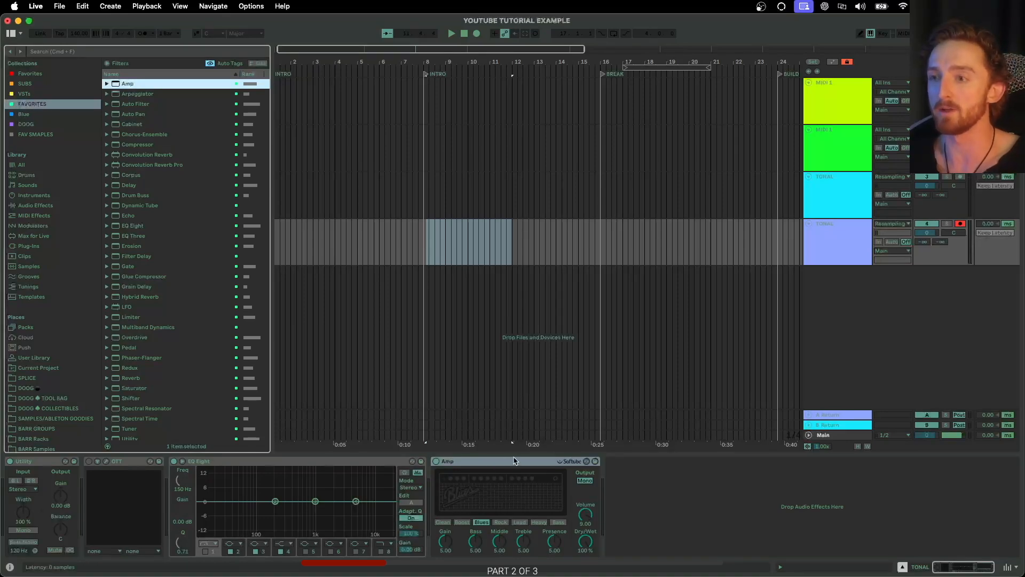
{"action": "left_click", "coordinate": [495, 465]}
{"action": "key", "text": "Delete"}
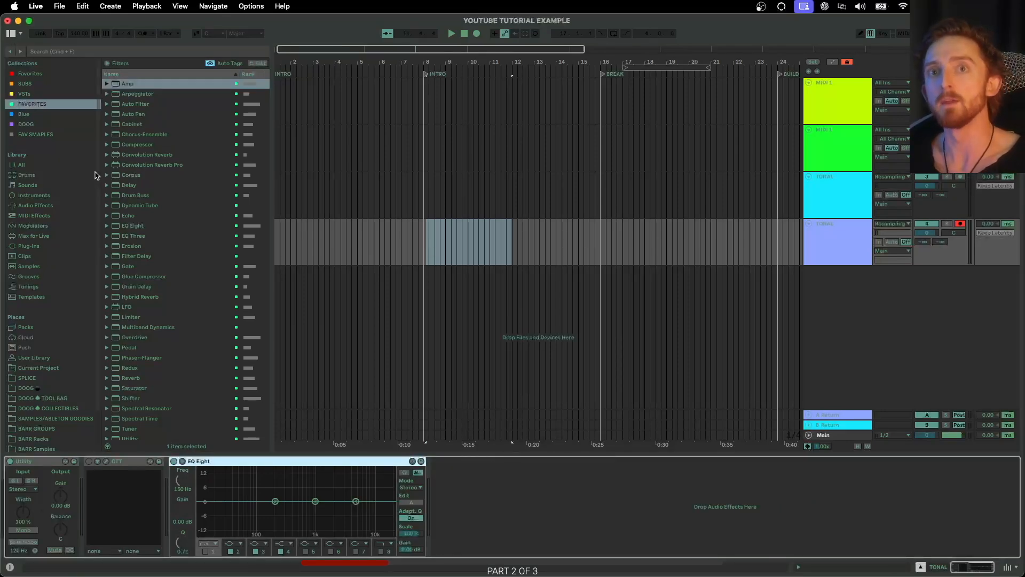
Look through the full list of items in the library's All category
{"action": "left_click", "coordinate": [21, 165]}
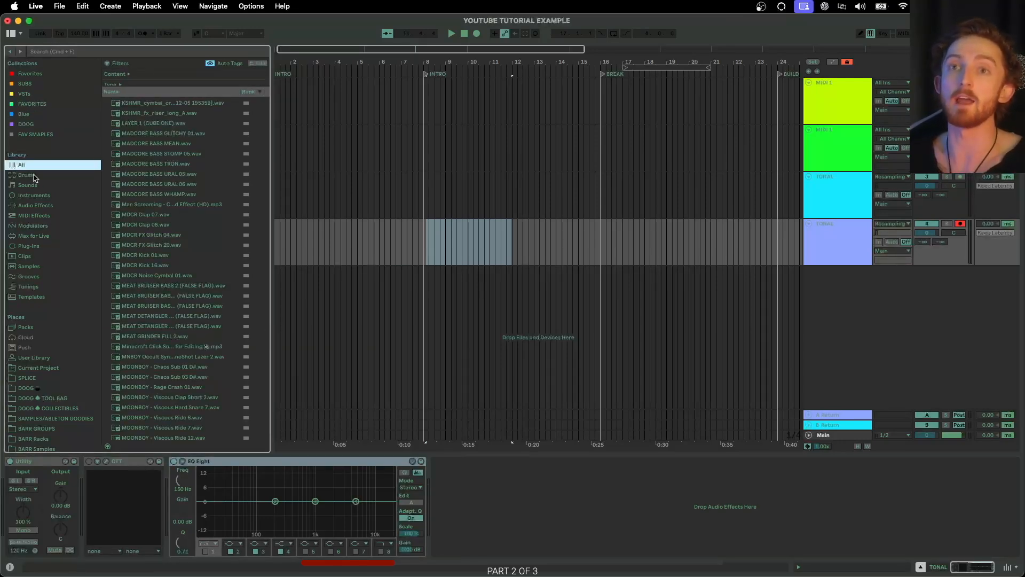
{"action": "scroll", "coordinate": [163, 202], "scroll_direction": "down", "scroll_amount": 20}
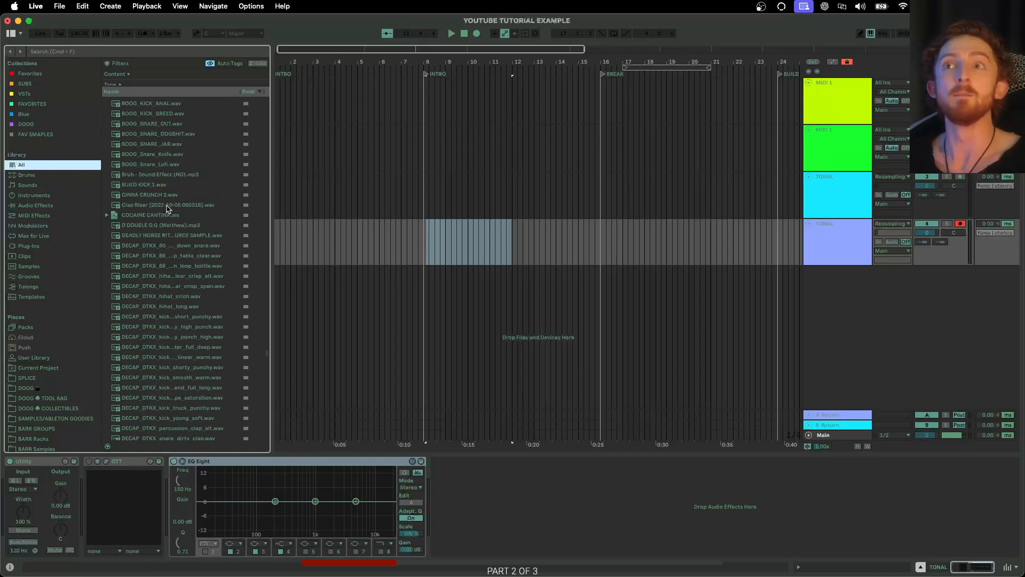
{"action": "scroll", "coordinate": [167, 207], "scroll_direction": "up", "scroll_amount": 10}
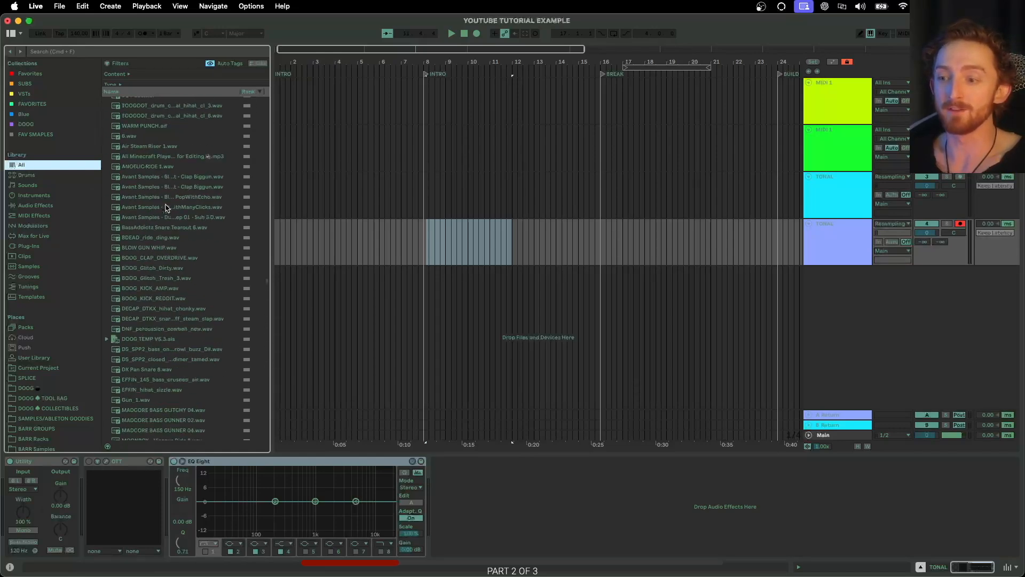
{"action": "scroll", "coordinate": [176, 197], "scroll_direction": "up", "scroll_amount": 15}
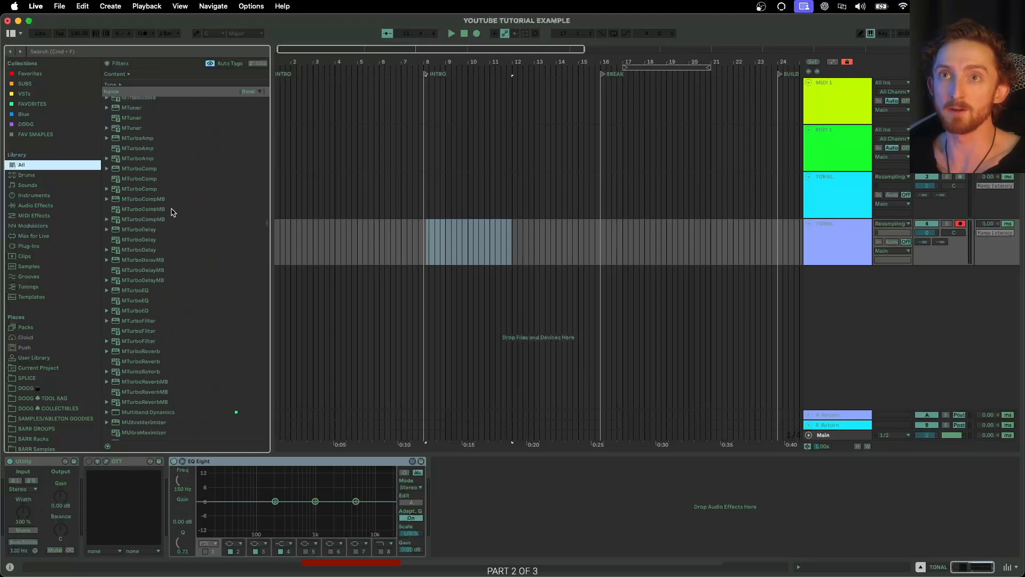
{"action": "scroll", "coordinate": [167, 209], "scroll_direction": "up", "scroll_amount": 10}
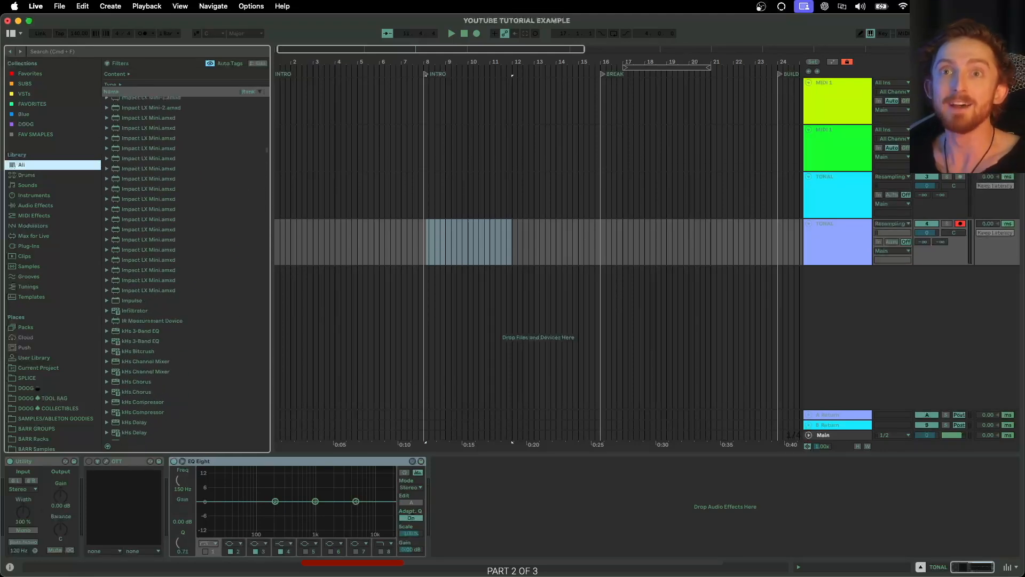
Look through the library's Drums, Sounds, Instruments, Tunings, Grooves, Samples and Plug-Ins categories
{"action": "left_click", "coordinate": [26, 176]}
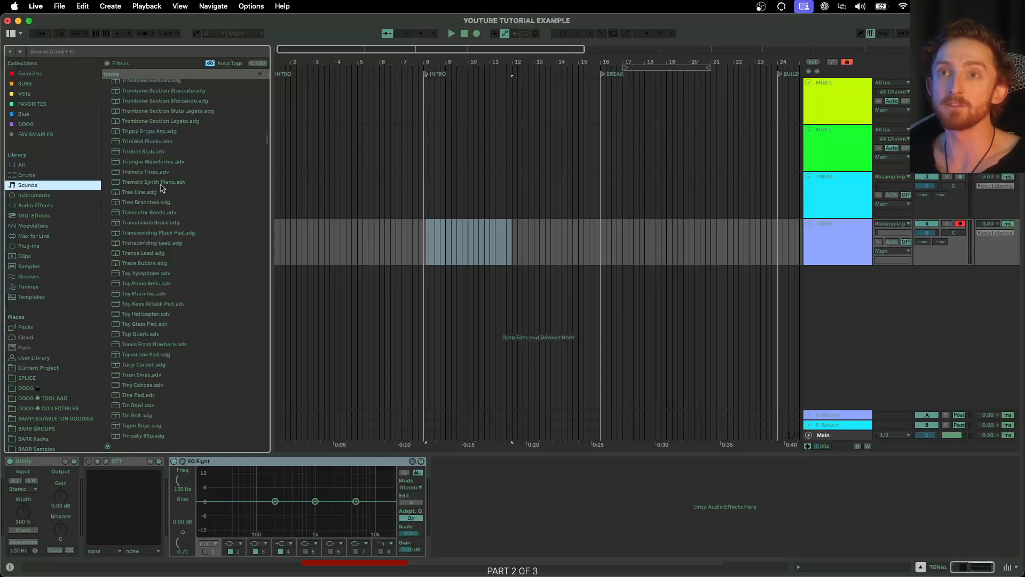
{"action": "left_click", "coordinate": [45, 195]}
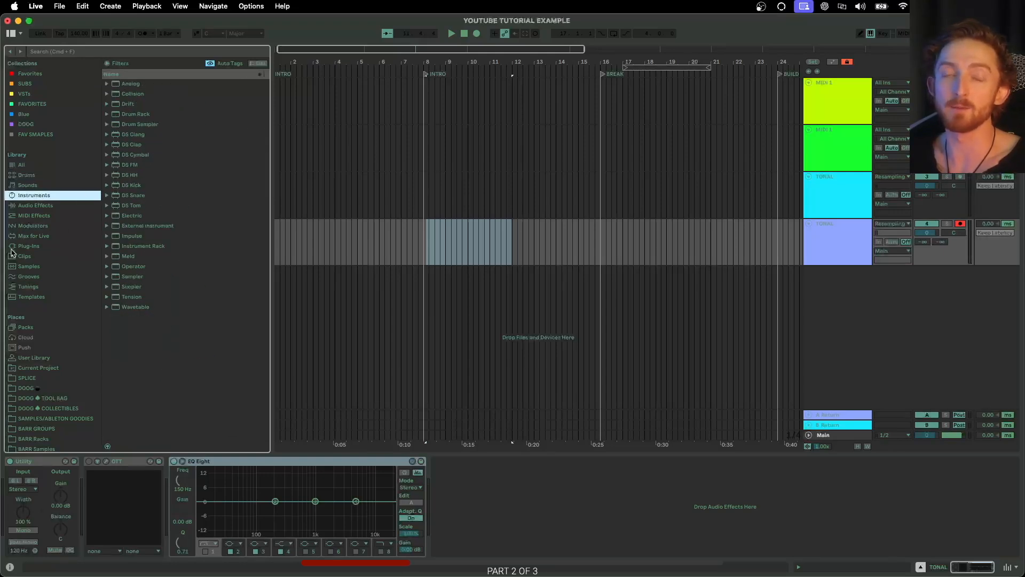
{"action": "left_click", "coordinate": [32, 289]}
{"action": "left_click", "coordinate": [32, 279]}
{"action": "left_click", "coordinate": [23, 267]}
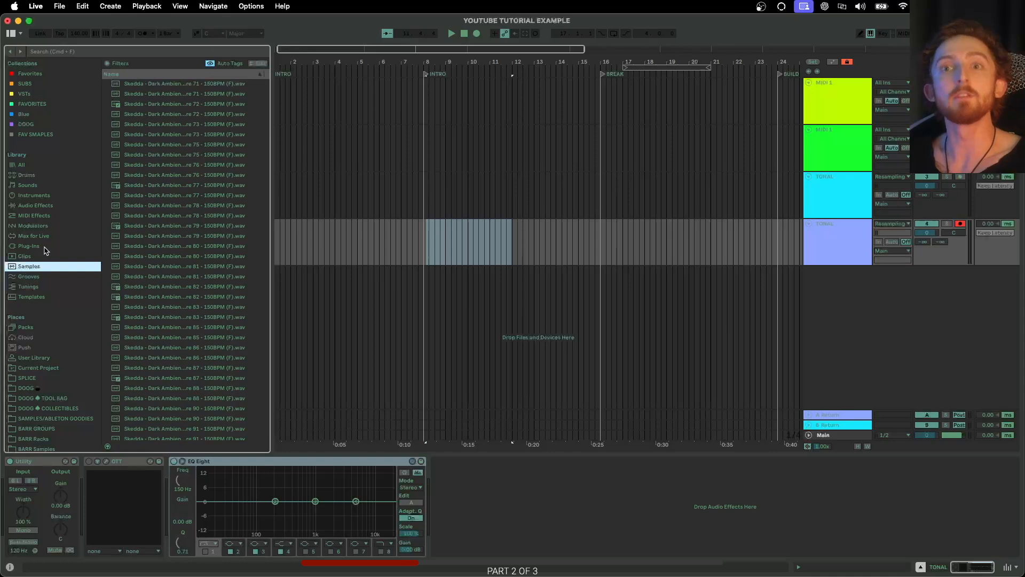
{"action": "left_click", "coordinate": [43, 247]}
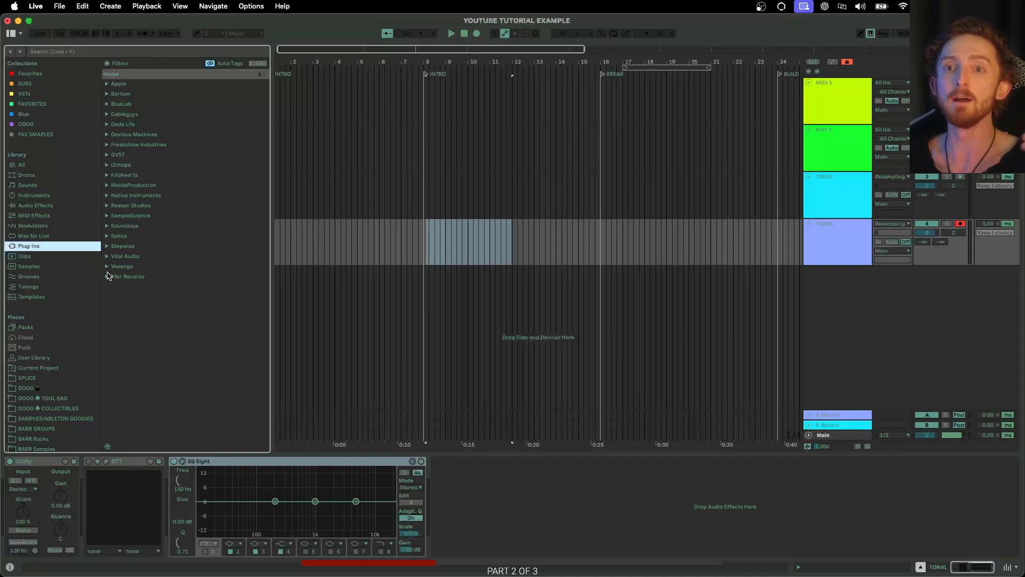
Browse the DOOG user folders under Places, collapsing the BASSES folder and opening DOOG COLLECTIBLES
{"action": "scroll", "coordinate": [55, 289], "scroll_direction": "down", "scroll_amount": 2}
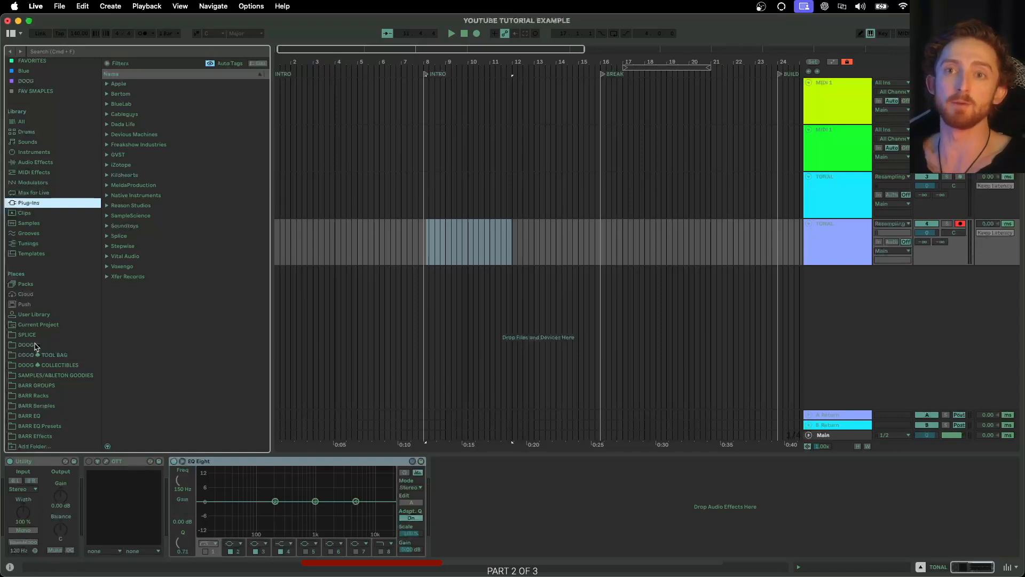
{"action": "left_click", "coordinate": [26, 346]}
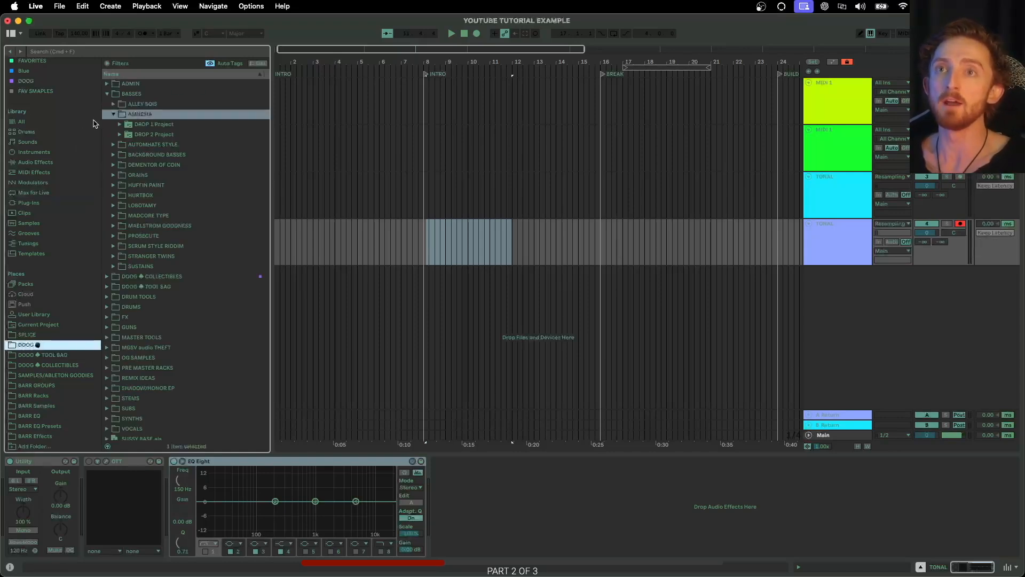
{"action": "left_click", "coordinate": [106, 94]}
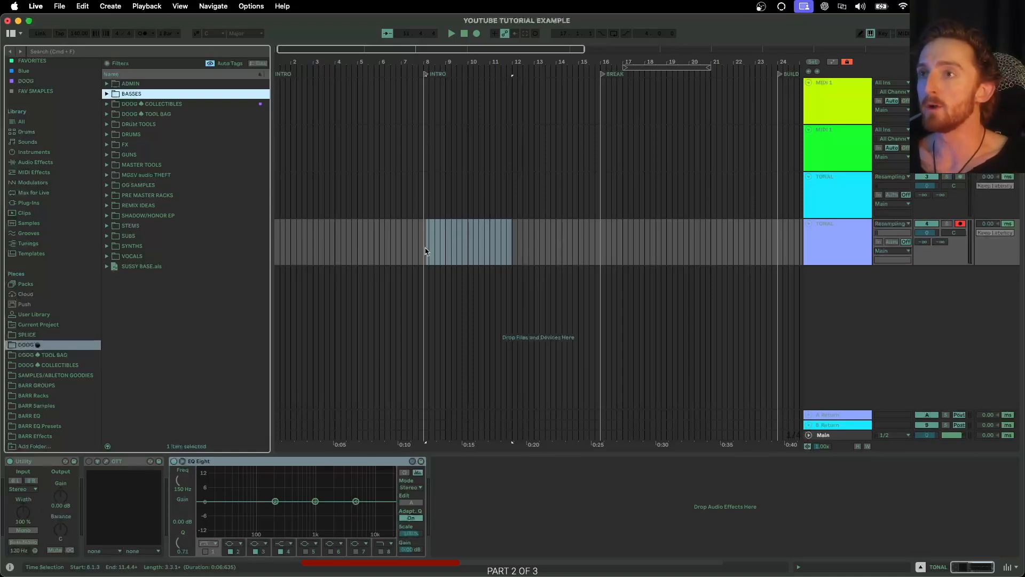
{"action": "left_click", "coordinate": [53, 356]}
{"action": "left_click", "coordinate": [54, 366]}
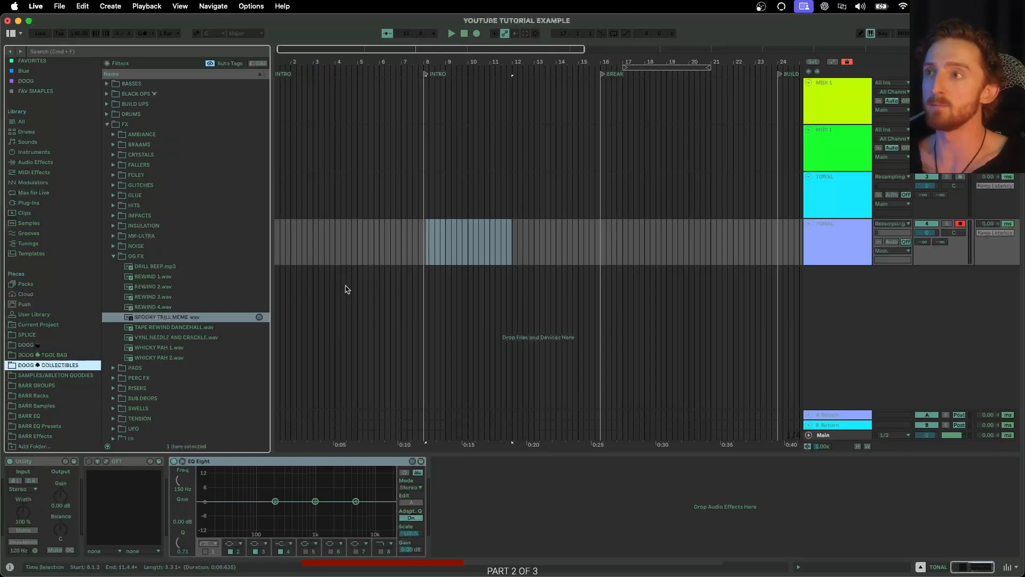
Place SPOOKY TRILL MEME.wav on the lavender TONAL track at the bar 8 INTRO marker and play it back
{"action": "left_click_drag", "start_coordinate": [140, 318], "coordinate": [425, 242]}
{"action": "scroll", "coordinate": [425, 244], "scroll_direction": "up", "scroll_amount": 5}
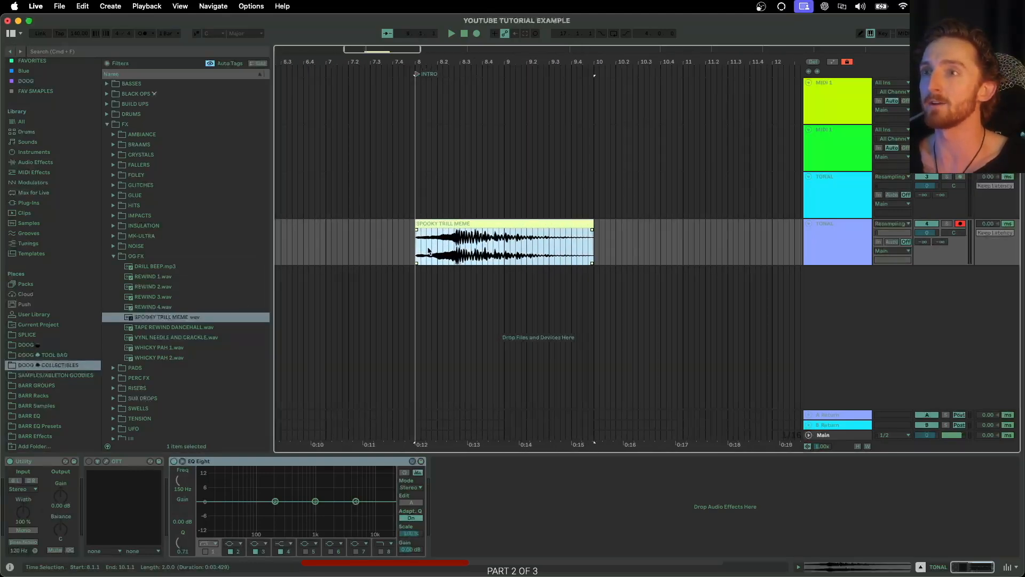
{"action": "scroll", "coordinate": [423, 246], "scroll_direction": "right", "scroll_amount": 2}
{"action": "left_click", "coordinate": [373, 250]}
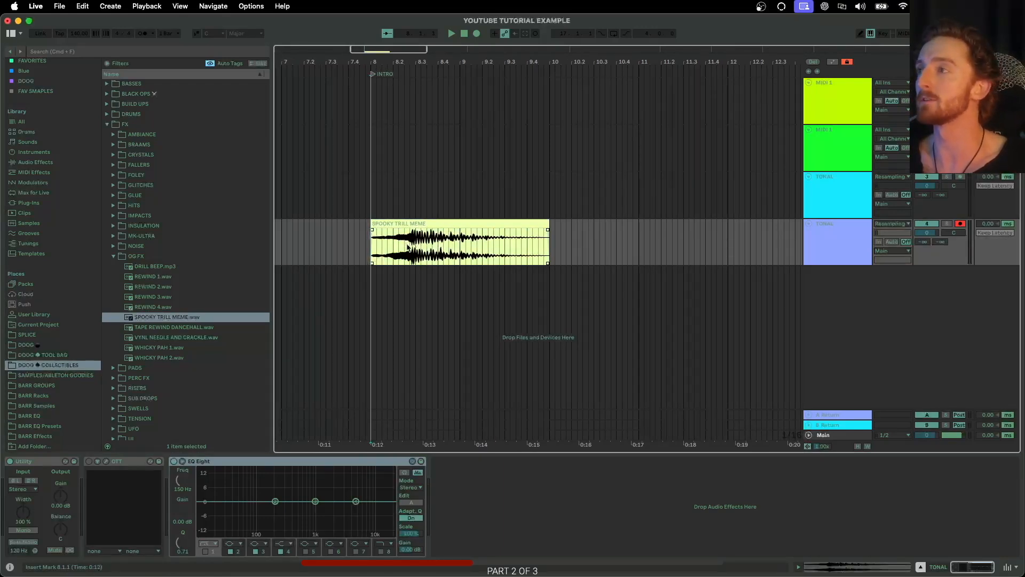
{"action": "key", "text": "space"}
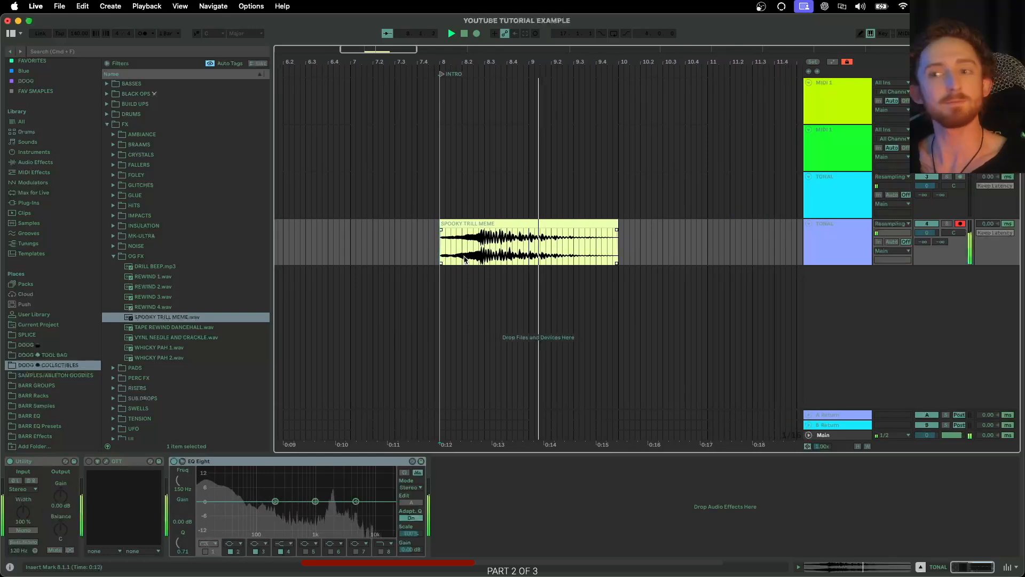
{"action": "key", "text": "space"}
Duplicate the SPOOKY TRILL MEME clip four times in a row and move the first clip up to the cyan TONAL track
{"action": "left_click", "coordinate": [490, 222]}
{"action": "scroll", "coordinate": [407, 250], "scroll_direction": "down", "scroll_amount": 5}
{"action": "key", "text": "super+d"}
{"action": "key", "text": "super+d"}
{"action": "key", "text": "super+d"}
{"action": "key", "text": "super+d"}
{"action": "left_click_drag", "start_coordinate": [383, 221], "coordinate": [386, 206]}
Select all the SPOOKY TRILL MEME clips across both TONAL tracks and delete them
{"action": "key", "text": "minus"}
{"action": "key", "text": "minus"}
{"action": "left_click_drag", "start_coordinate": [650, 206], "coordinate": [391, 267]}
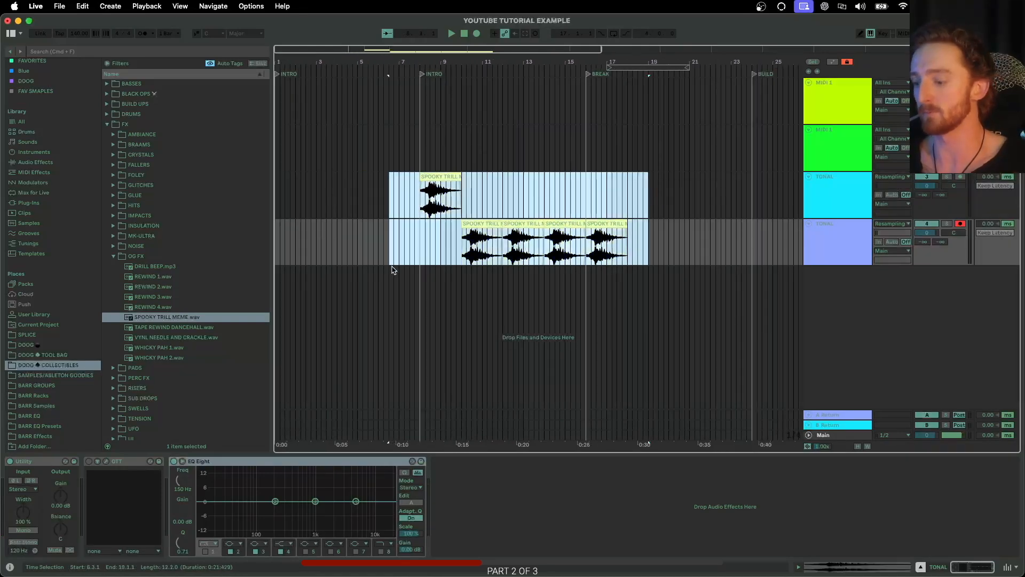
{"action": "key", "text": "Delete"}
{"action": "scroll", "coordinate": [592, 233], "scroll_direction": "right", "scroll_amount": 1}
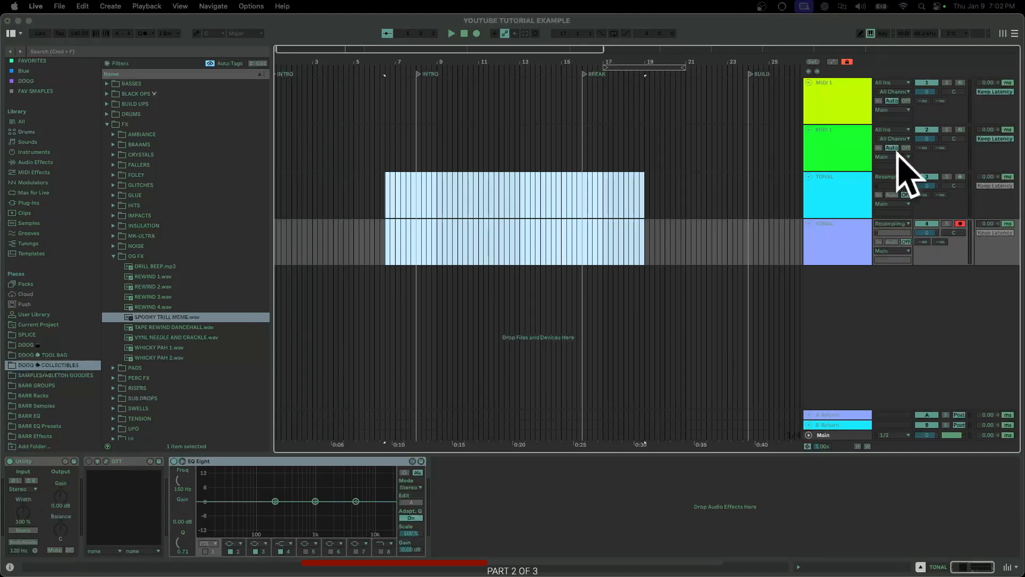
Duplicate the lavender TONAL audio track
{"action": "left_click", "coordinate": [826, 233]}
{"action": "key", "text": "super+d"}
{"action": "key", "text": "super+d"}
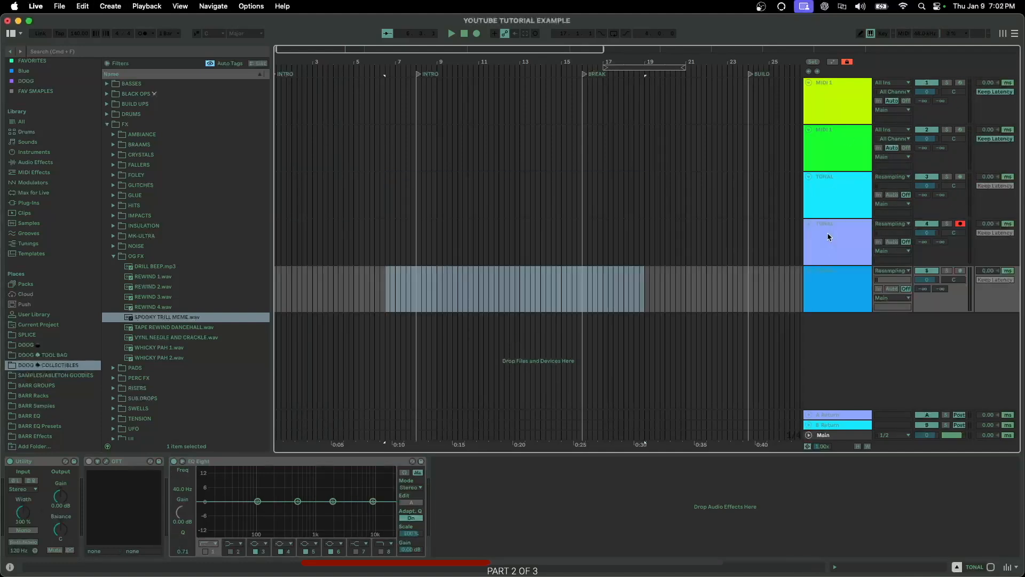
Add more tracks below the TONAL tracks and delete every track below the cyan TONAL track
{"action": "key", "text": "super+shift+t"}
{"action": "key", "text": "super+shift+t"}
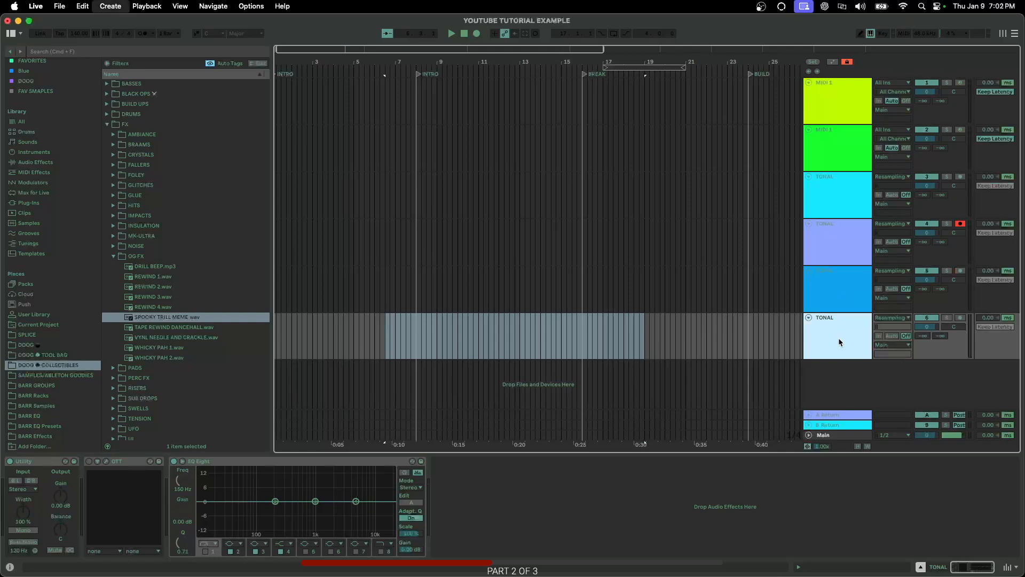
{"action": "left_click", "coordinate": [829, 382]}
{"action": "scroll", "coordinate": [830, 320], "scroll_direction": "up", "scroll_amount": 3}
{"action": "left_click", "coordinate": [831, 282], "text": "shift"}
{"action": "left_click", "coordinate": [828, 251], "text": "shift"}
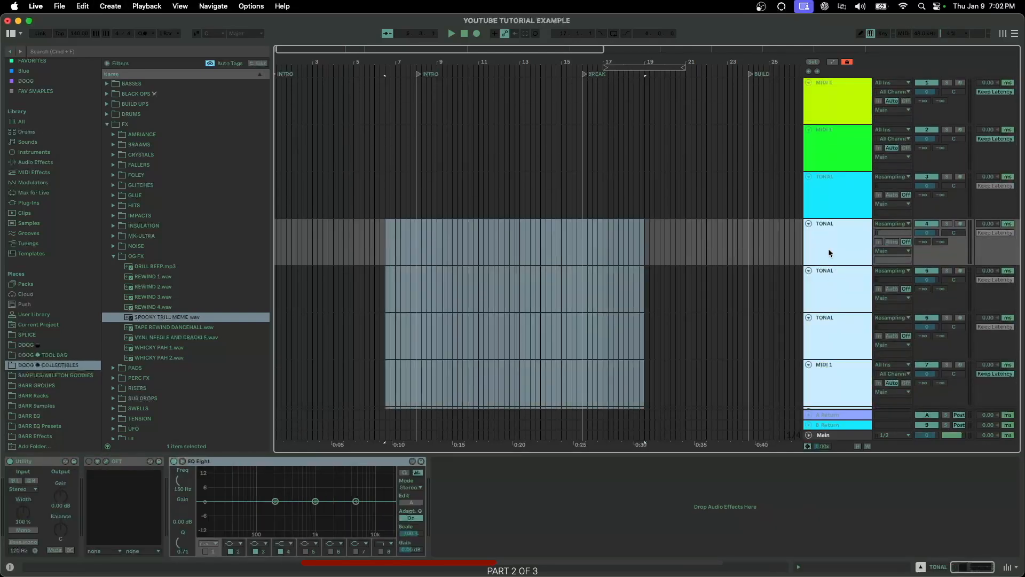
{"action": "key", "text": "Delete"}
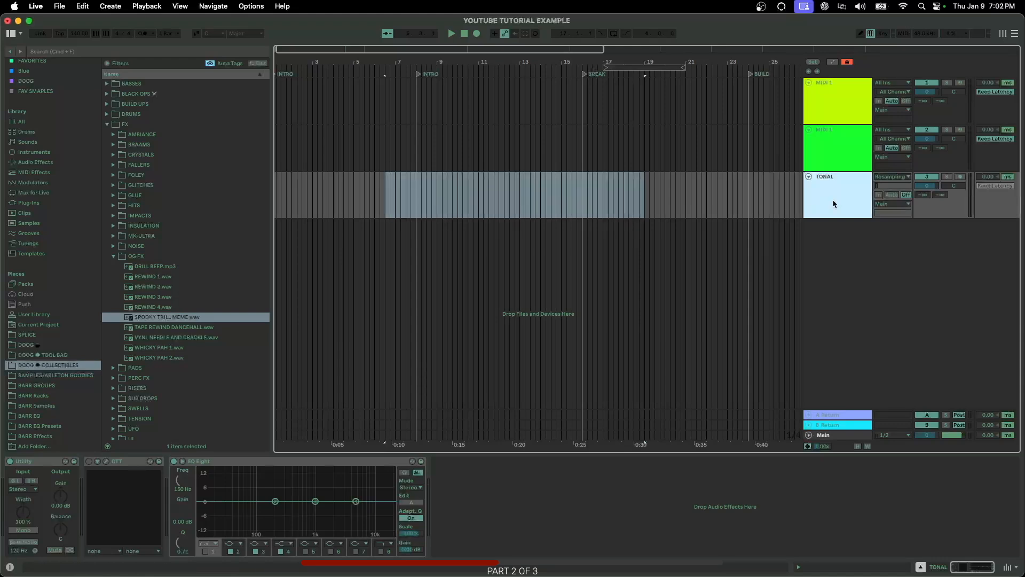
Duplicate the cyan TONAL track, place SPOOKY TRILL MEME.wav at the copy's bar 8 INTRO marker, and delete the copy
{"action": "key", "text": "super+d"}
{"action": "left_click_drag", "start_coordinate": [167, 316], "coordinate": [421, 247]}
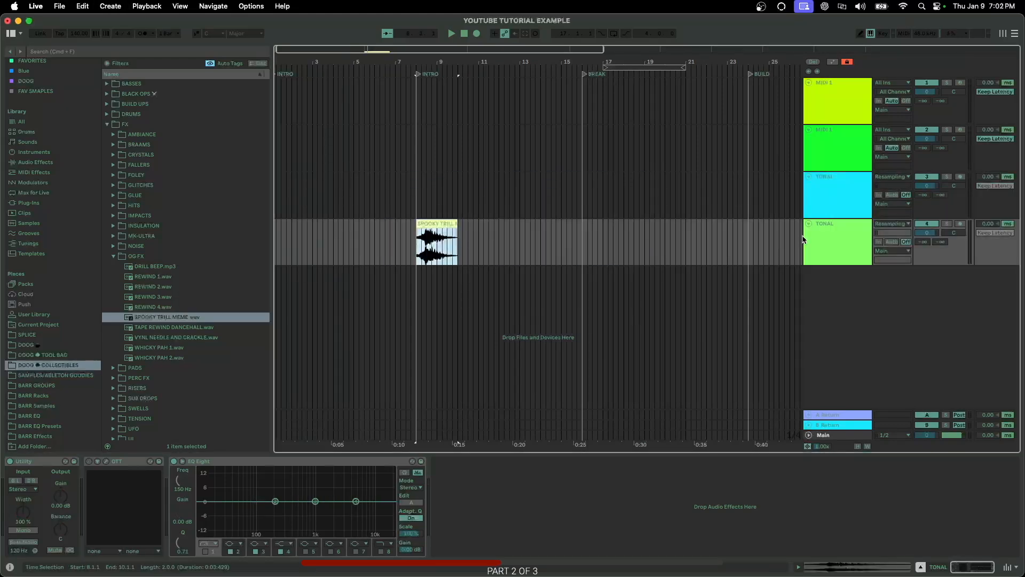
{"action": "left_click", "coordinate": [849, 243]}
{"action": "key", "text": "Delete"}
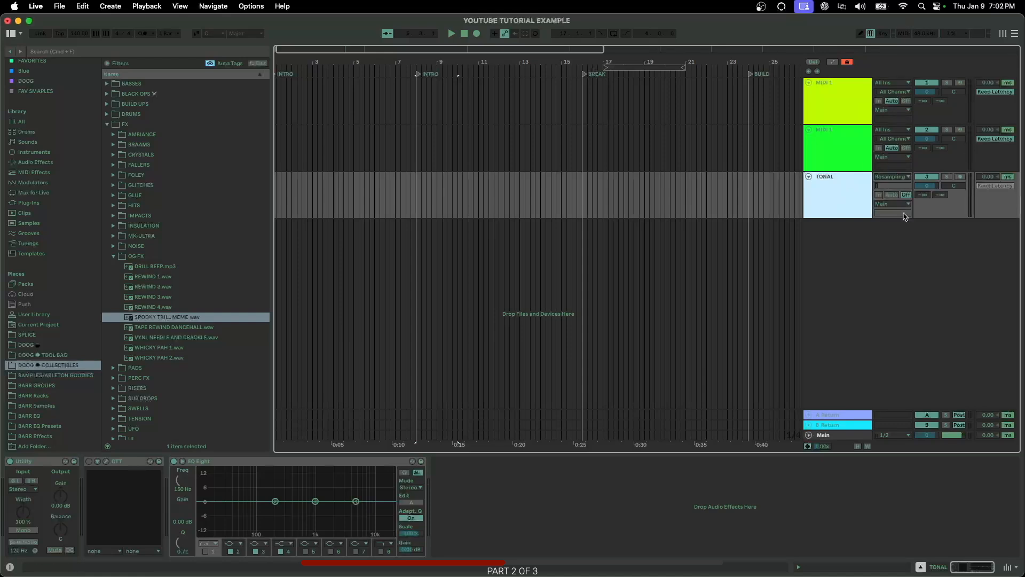
Lower the TONAL track's volume to -6.0 dB and reset it, and switch the track off and on again
{"action": "left_click_drag", "start_coordinate": [927, 186], "coordinate": [927, 197]}
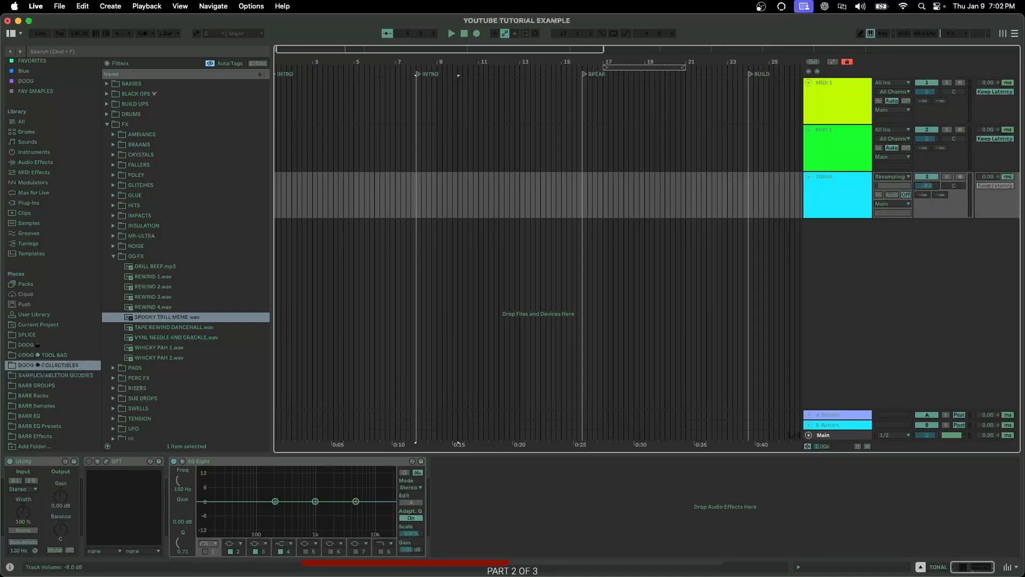
{"action": "key", "text": "Delete"}
{"action": "left_click", "coordinate": [931, 178]}
{"action": "left_click", "coordinate": [931, 179]}
Solo the TONAL track and arm it for recording, with the range from 7.3.1 to 25.1.1 selected on it
{"action": "left_click", "coordinate": [946, 178]}
{"action": "left_click_drag", "start_coordinate": [401, 197], "coordinate": [769, 201]}
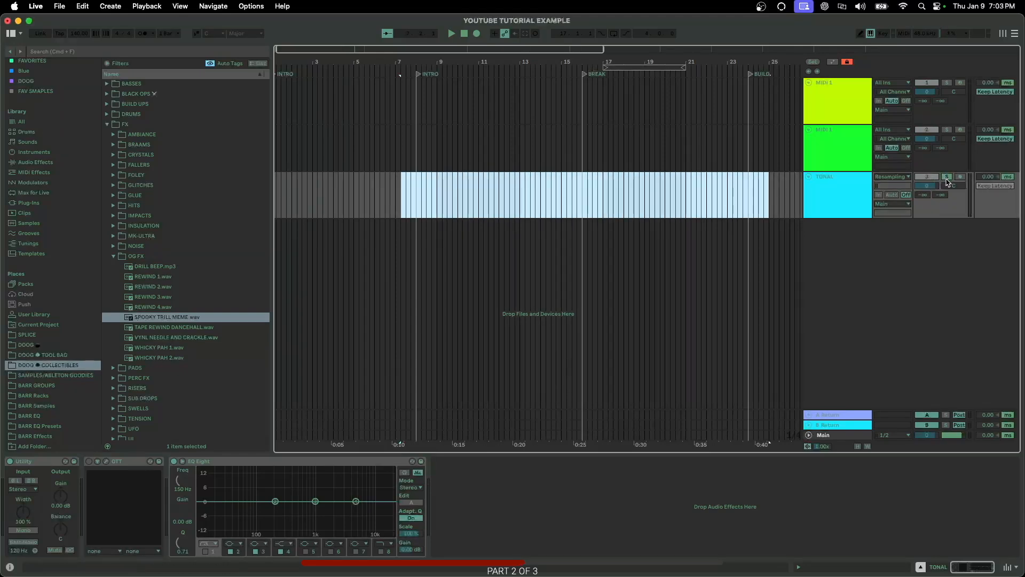
{"action": "left_click", "coordinate": [946, 178]}
{"action": "left_click", "coordinate": [947, 178]}
{"action": "left_click", "coordinate": [959, 179]}
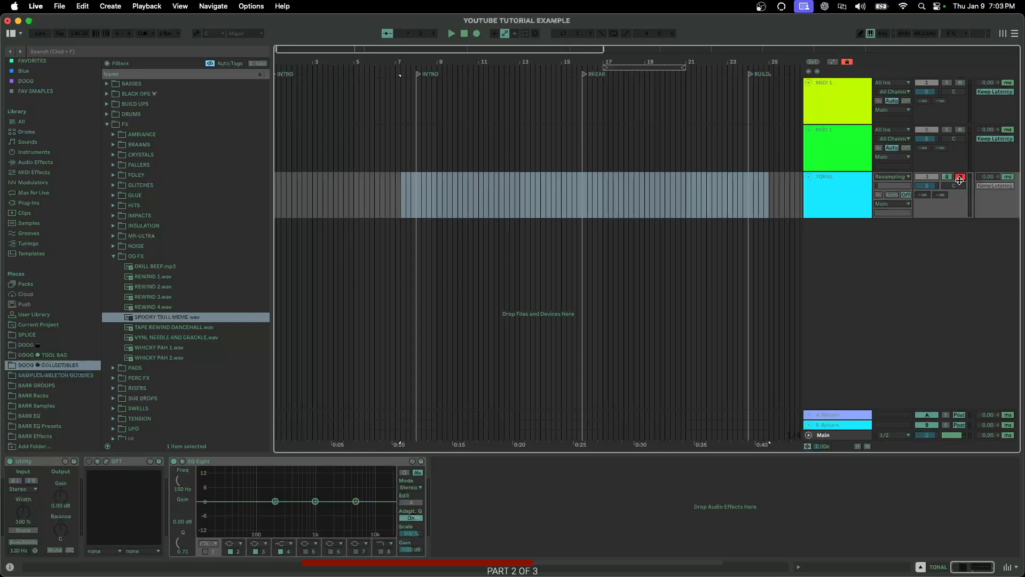
Record a short audio clip on the armed TONAL track, stop the recording and delete the clip
{"action": "left_click", "coordinate": [477, 34]}
{"action": "key", "text": "plus"}
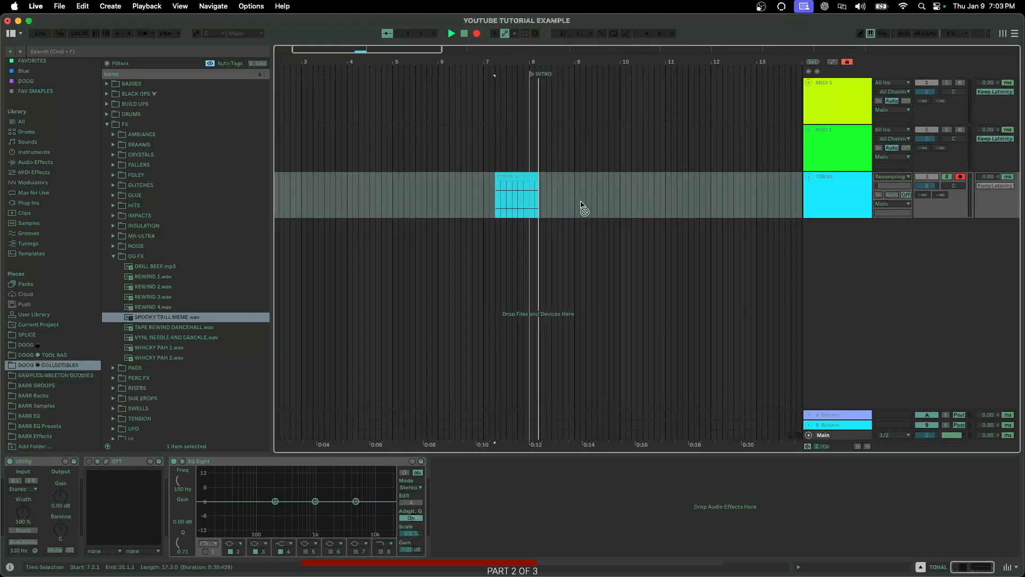
{"action": "key", "text": "minus"}
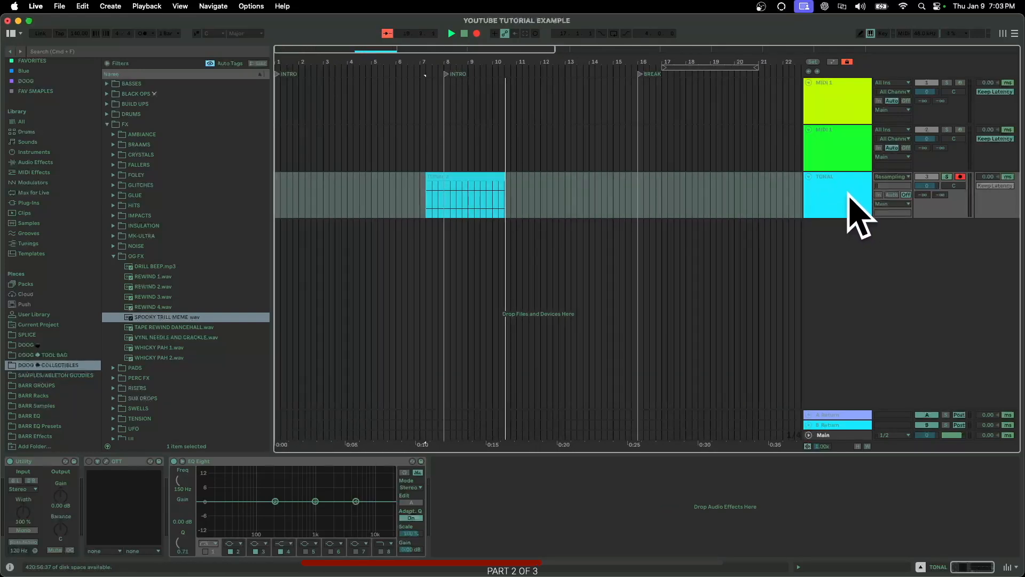
{"action": "left_click", "coordinate": [464, 34]}
{"action": "left_click", "coordinate": [513, 180]}
{"action": "key", "text": "Delete"}
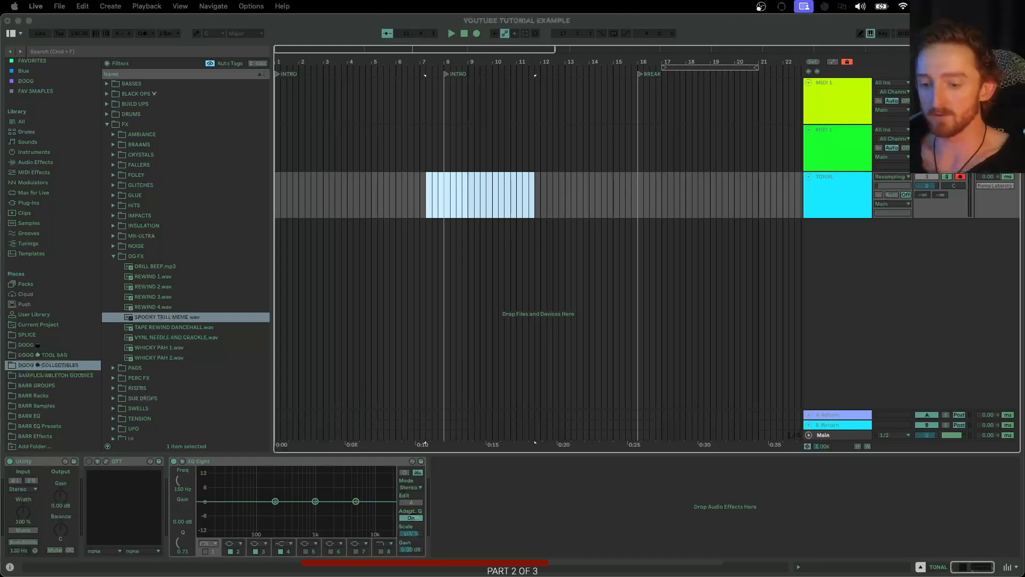
Place SPOOKY TRILL MEME.wav on the cyan TONAL track at the bar 8 INTRO marker
{"action": "left_click", "coordinate": [845, 200]}
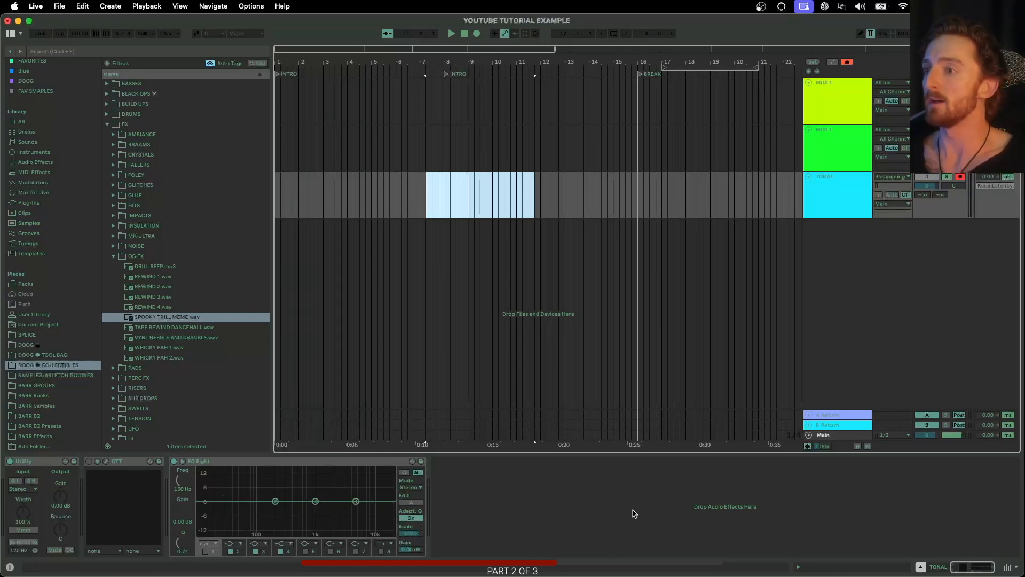
{"action": "left_click", "coordinate": [836, 202]}
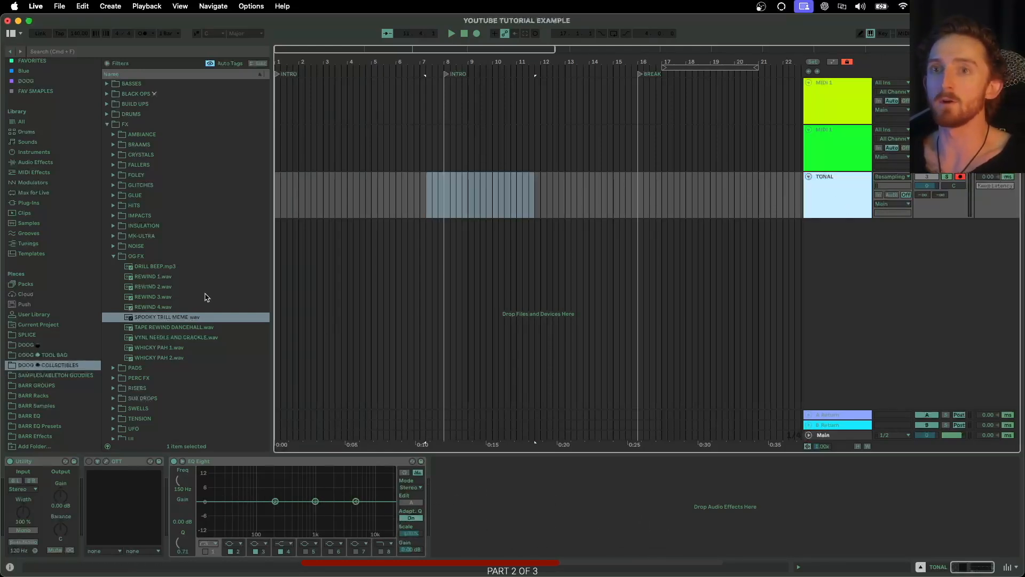
{"action": "left_click_drag", "start_coordinate": [176, 323], "coordinate": [449, 197]}
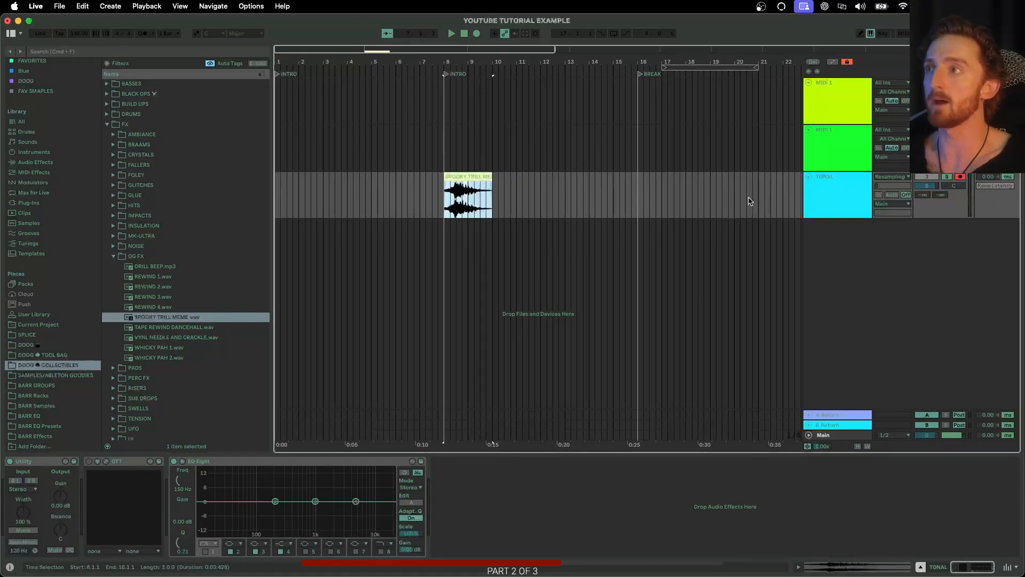
Add the Amp effect from the FAVORITES collection to the TONAL track through its SPOOKY TRILL MEME clip
{"action": "scroll", "coordinate": [36, 103], "scroll_direction": "up", "scroll_amount": 2}
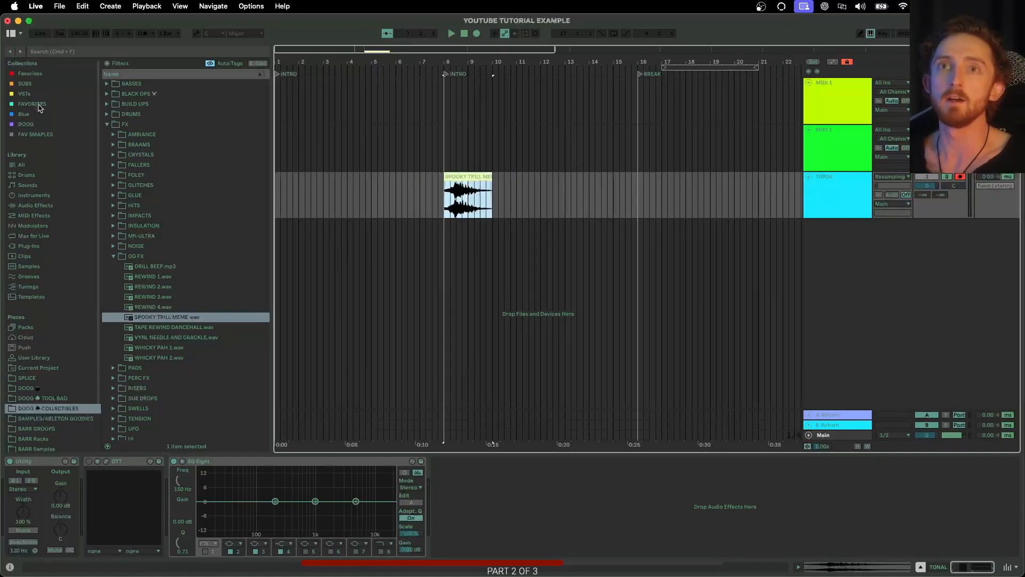
{"action": "left_click", "coordinate": [35, 106]}
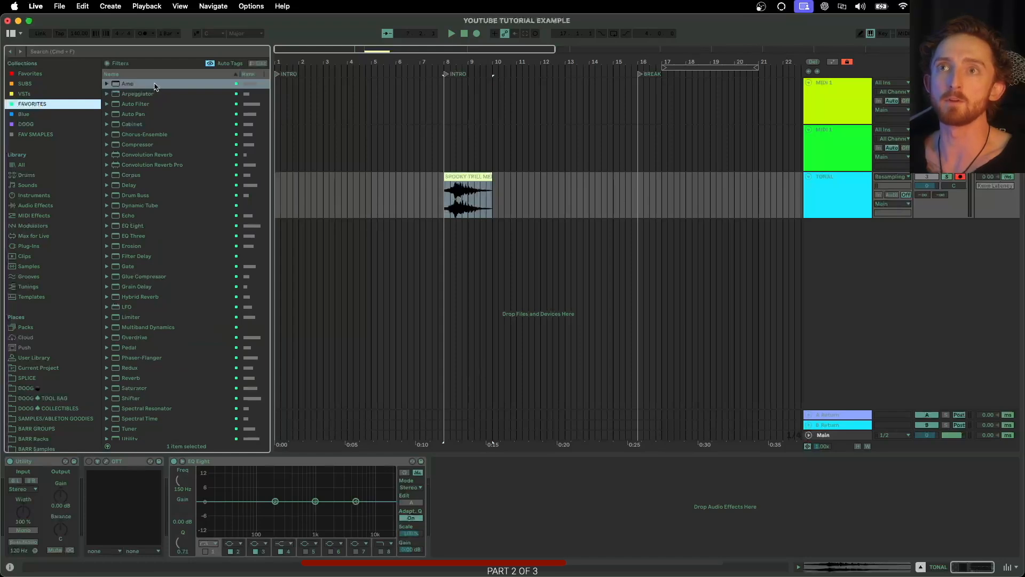
{"action": "left_click_drag", "start_coordinate": [132, 85], "coordinate": [482, 192]}
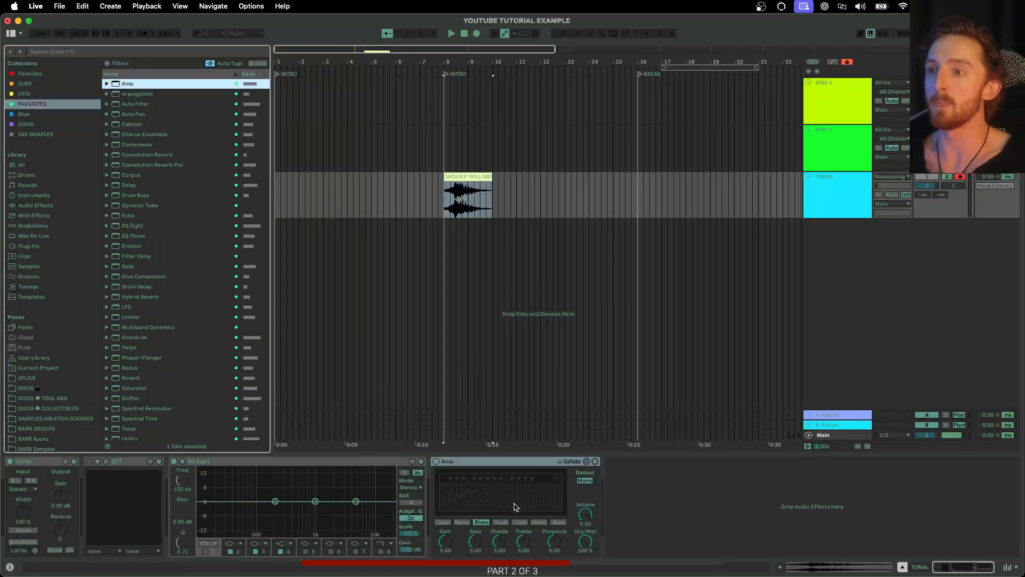
Switch the Amp to Heavy, play back the SPOOKY TRILL MEME clip and remove the Amp
{"action": "left_click", "coordinate": [450, 199]}
{"action": "scroll", "coordinate": [450, 200], "scroll_direction": "up", "scroll_amount": 3}
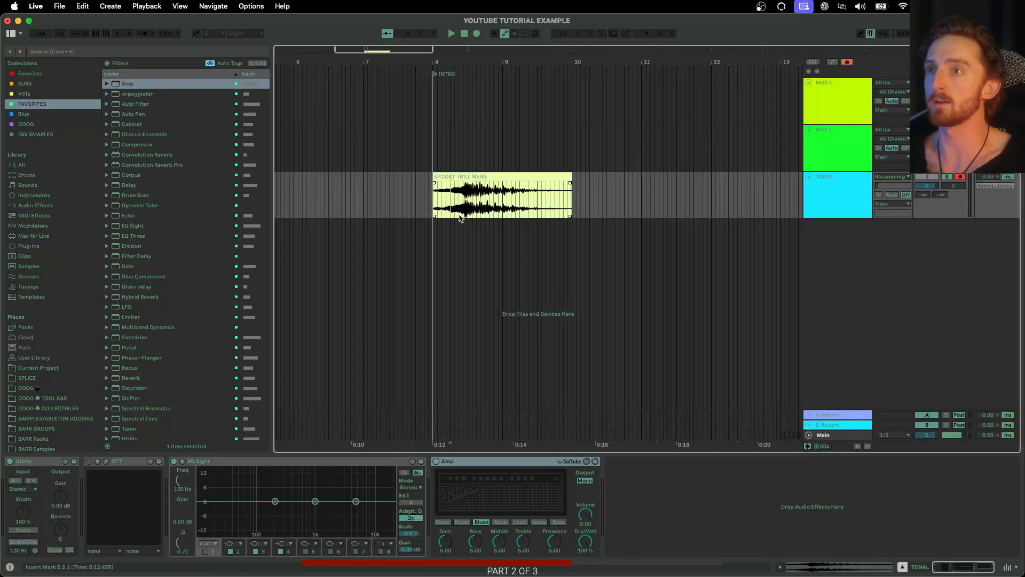
{"action": "left_click", "coordinate": [536, 523]}
{"action": "key", "text": "space"}
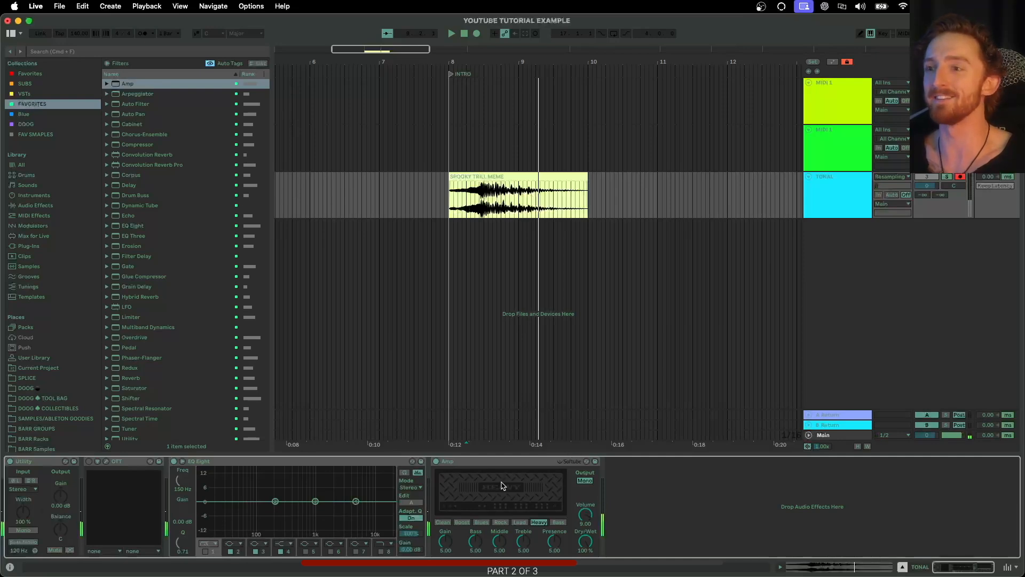
{"action": "left_click", "coordinate": [502, 464]}
{"action": "key", "text": "Delete"}
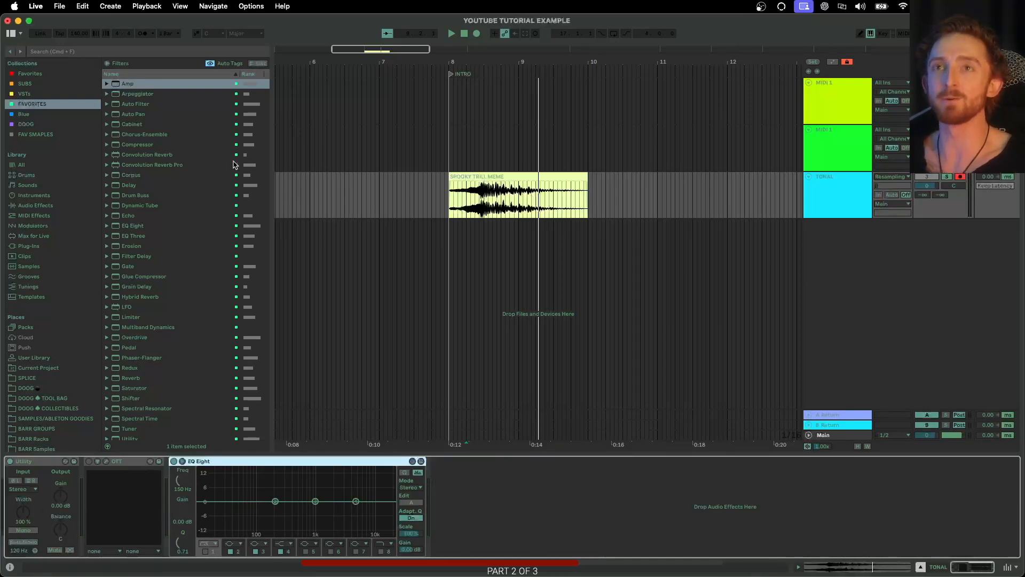
Select the TONAL track's clip, load the Amp effect onto the track directly from the browser and delete it
{"action": "left_click", "coordinate": [825, 194]}
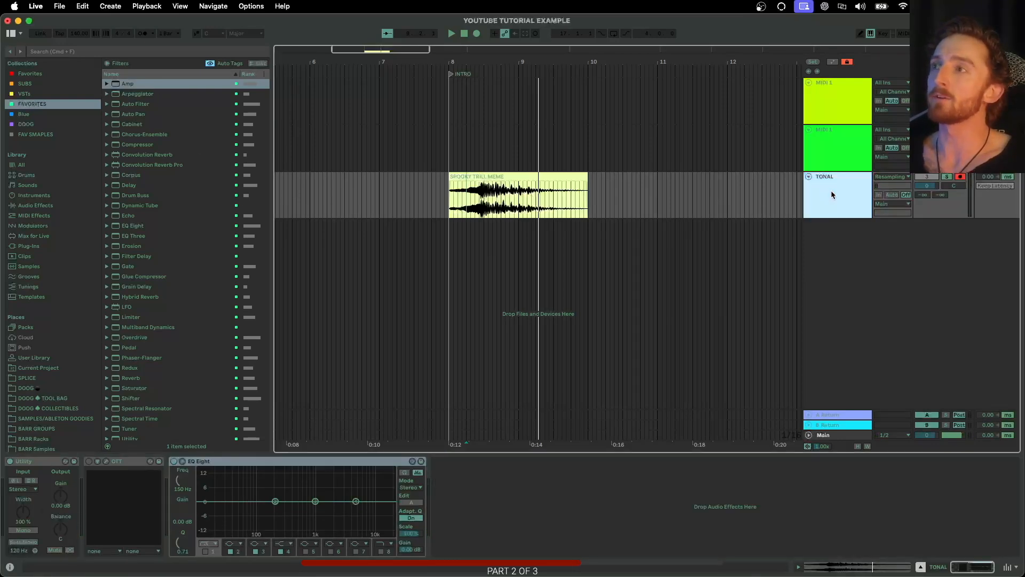
{"action": "left_click", "coordinate": [468, 197]}
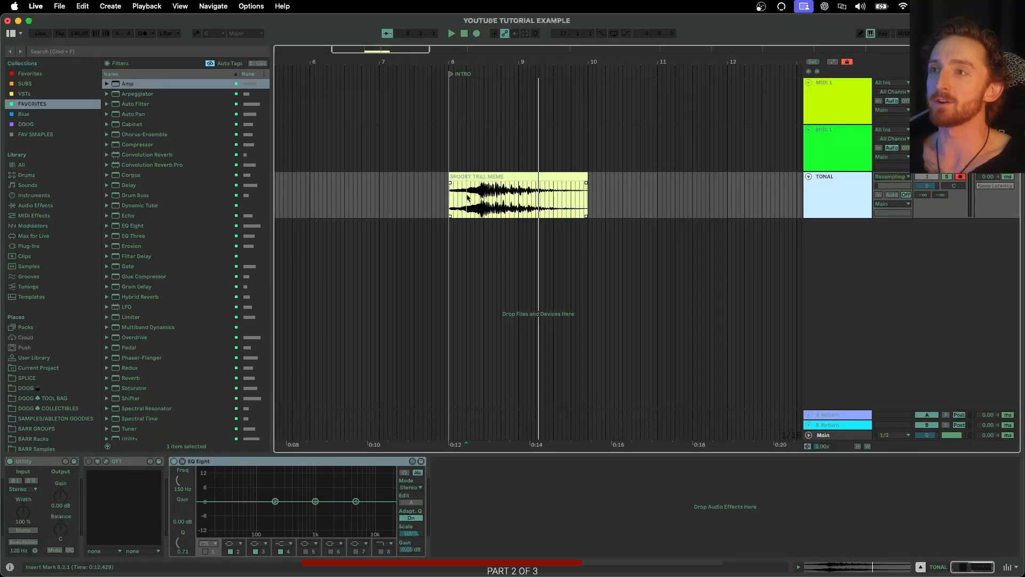
{"action": "double_click", "coordinate": [145, 85]}
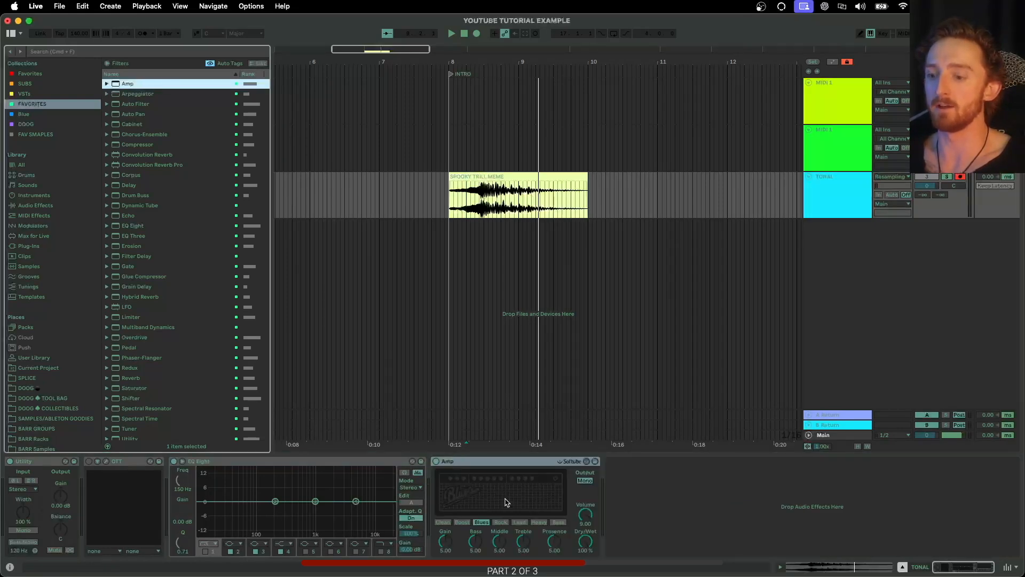
{"action": "left_click", "coordinate": [485, 465]}
{"action": "key", "text": "Delete"}
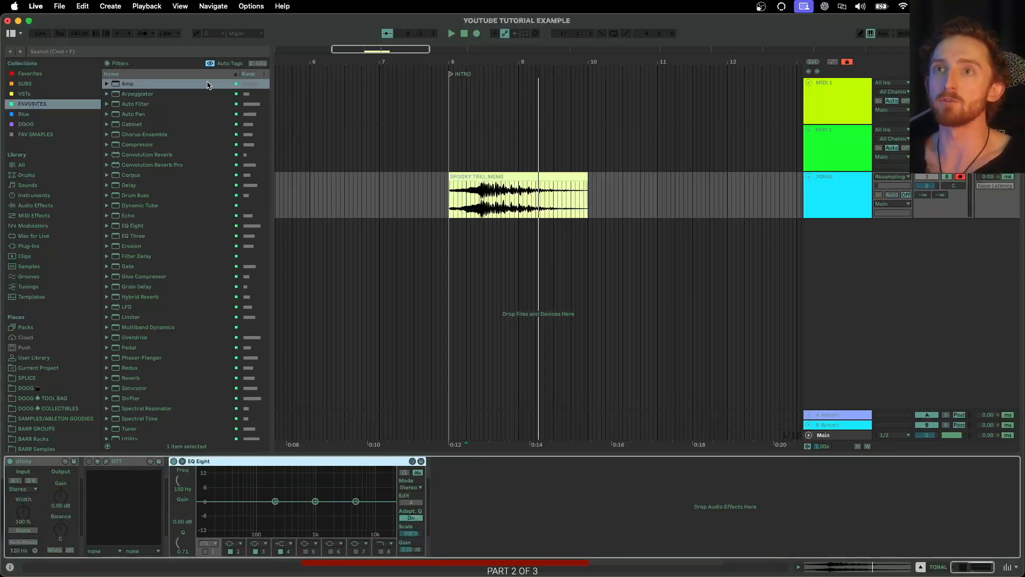
Add the Amp effect to the TONAL track twice more, the second time straight into the device chain, removing it each time
{"action": "left_click", "coordinate": [208, 85]}
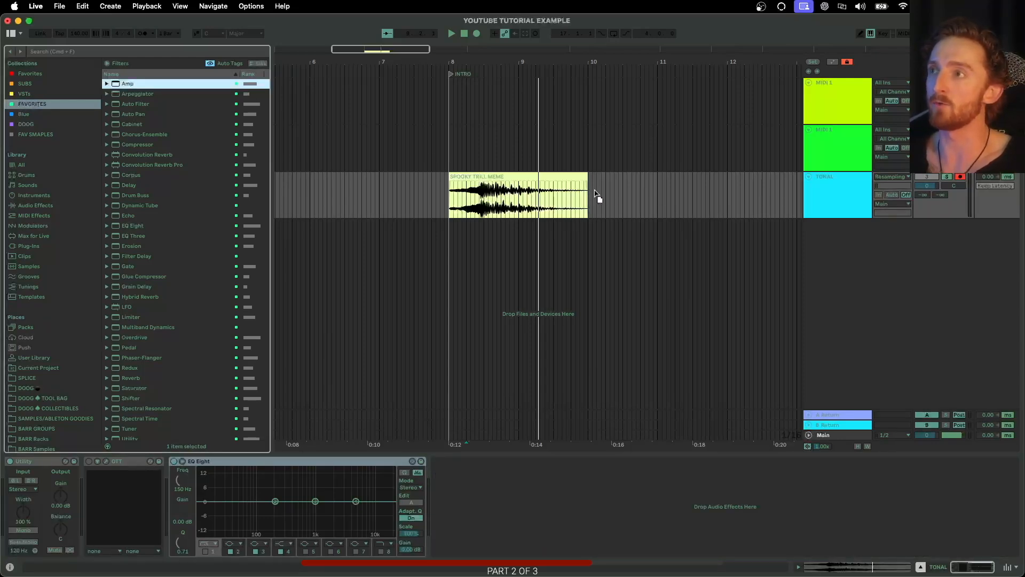
{"action": "key", "text": "Return"}
{"action": "left_click", "coordinate": [493, 464]}
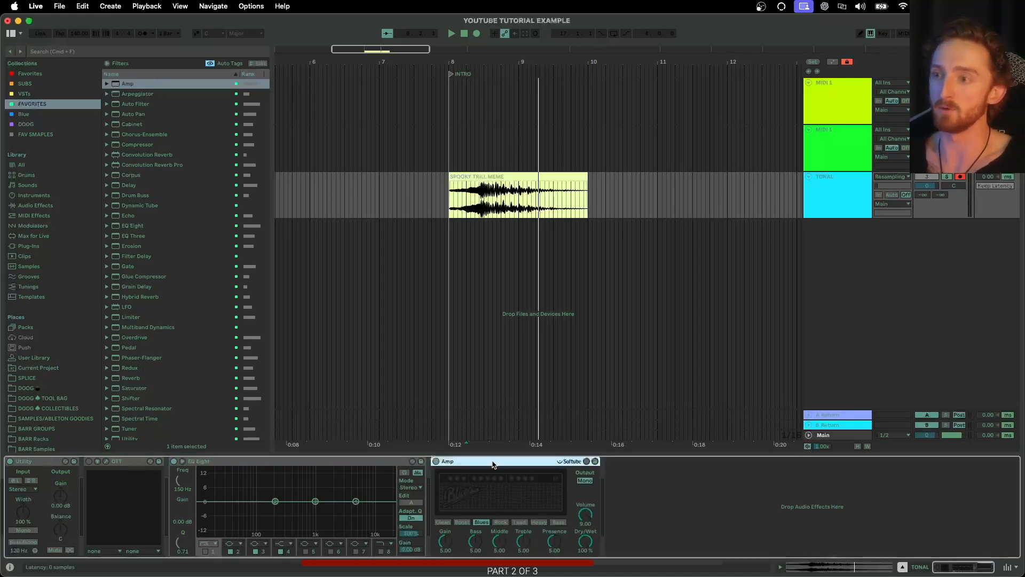
{"action": "key", "text": "Delete"}
{"action": "left_click_drag", "start_coordinate": [159, 88], "coordinate": [503, 513]}
{"action": "key", "text": "Delete"}
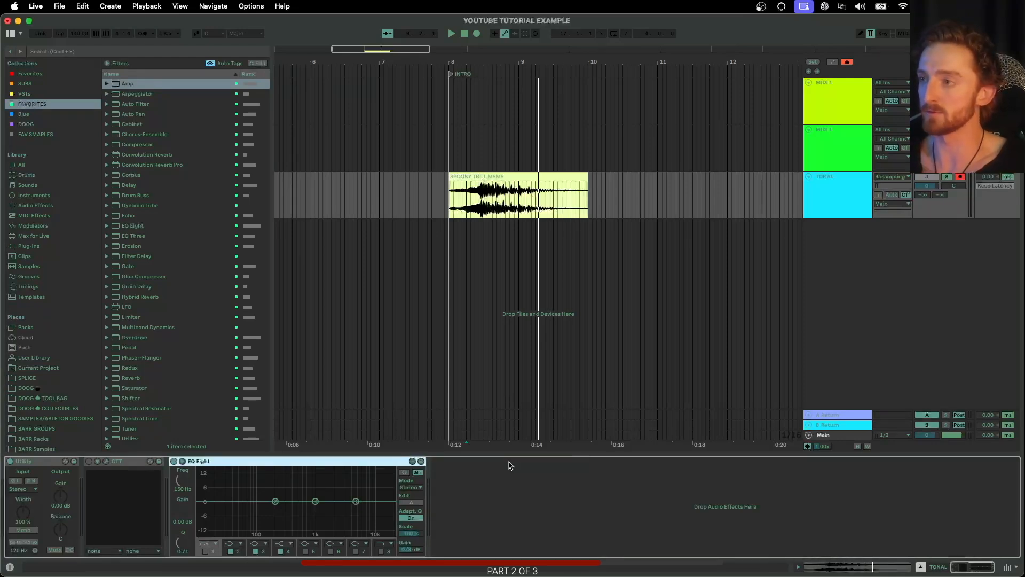
Collapse the TONAL track and both MIDI tracks in the arrangement
{"action": "left_click", "coordinate": [810, 178]}
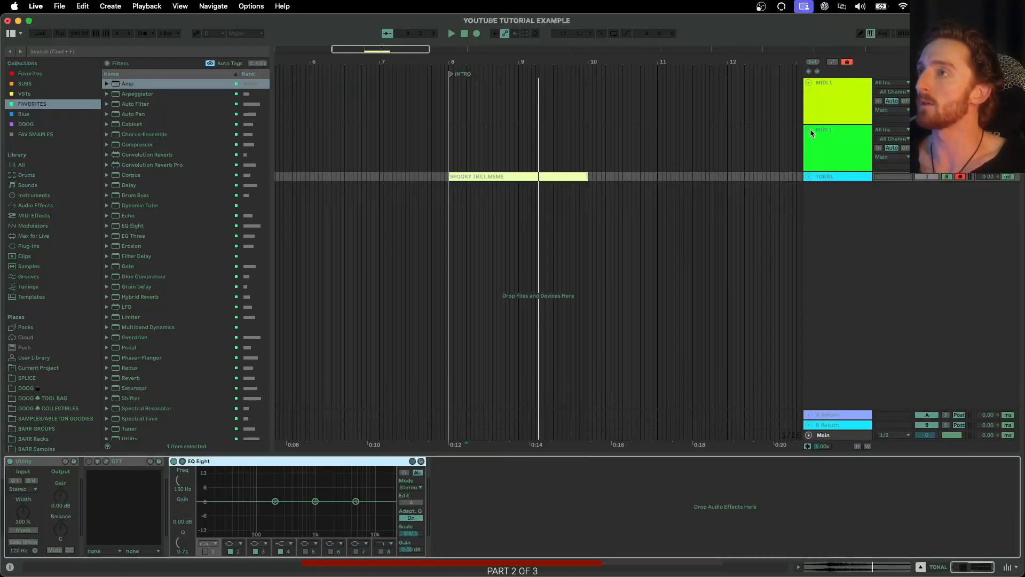
{"action": "left_click", "coordinate": [809, 130]}
{"action": "left_click", "coordinate": [809, 84]}
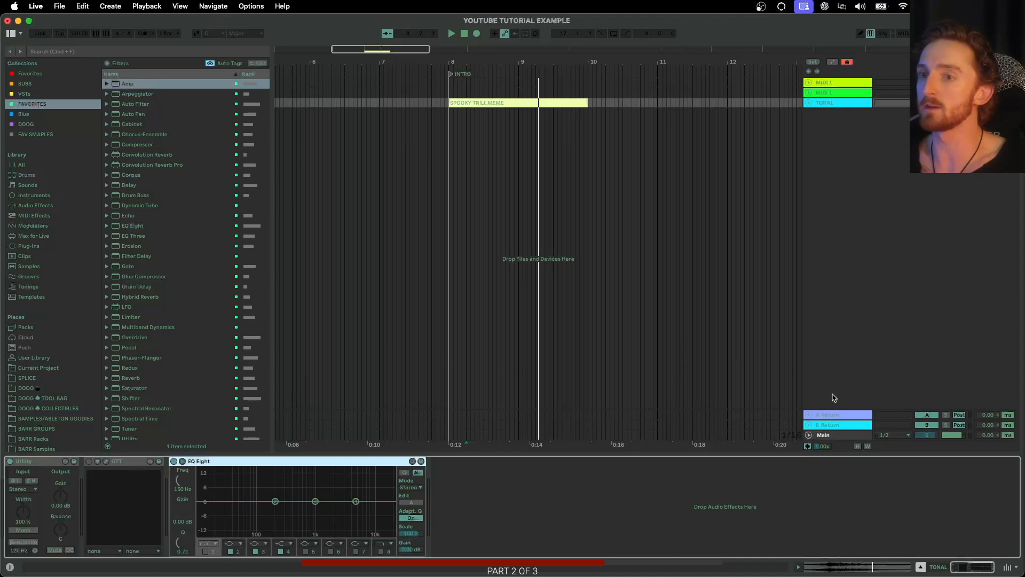
Expand the A and B return tracks to view them and collapse both again
{"action": "left_click", "coordinate": [810, 415]}
{"action": "left_click", "coordinate": [809, 425]}
{"action": "left_click", "coordinate": [825, 379]}
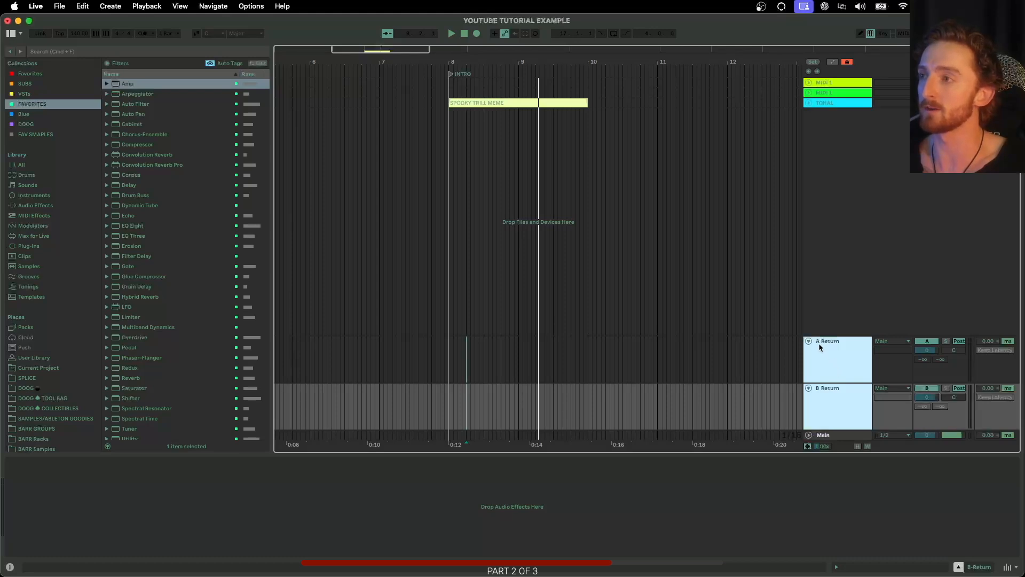
{"action": "left_click", "coordinate": [809, 341], "text": "alt"}
Expand the Main track to view its devices, briefly unfold the TONAL track, and collapse both again
{"action": "left_click", "coordinate": [809, 435]}
{"action": "left_click", "coordinate": [836, 409]}
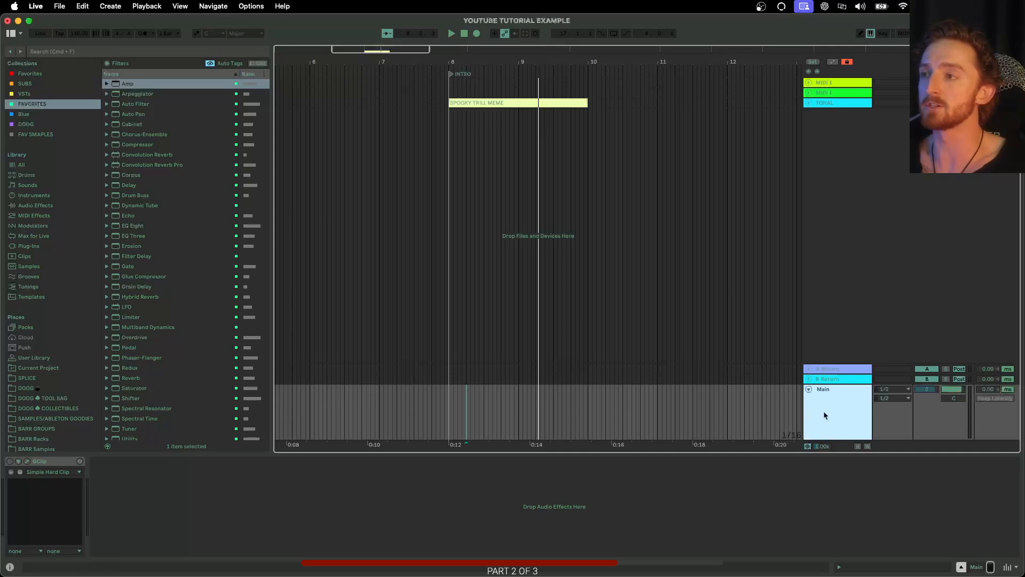
{"action": "left_click", "coordinate": [809, 102]}
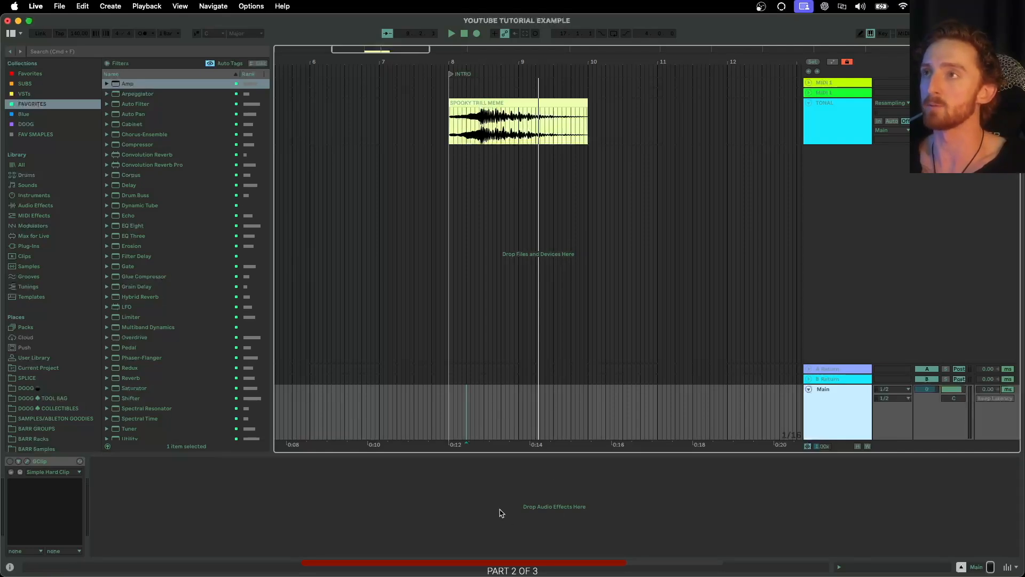
{"action": "left_click", "coordinate": [808, 102]}
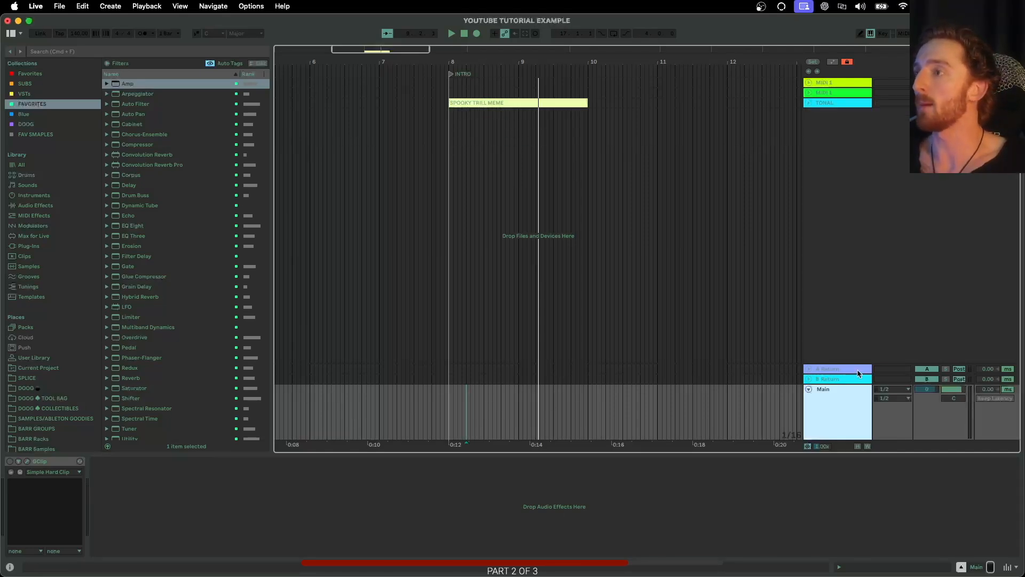
{"action": "left_click", "coordinate": [809, 390]}
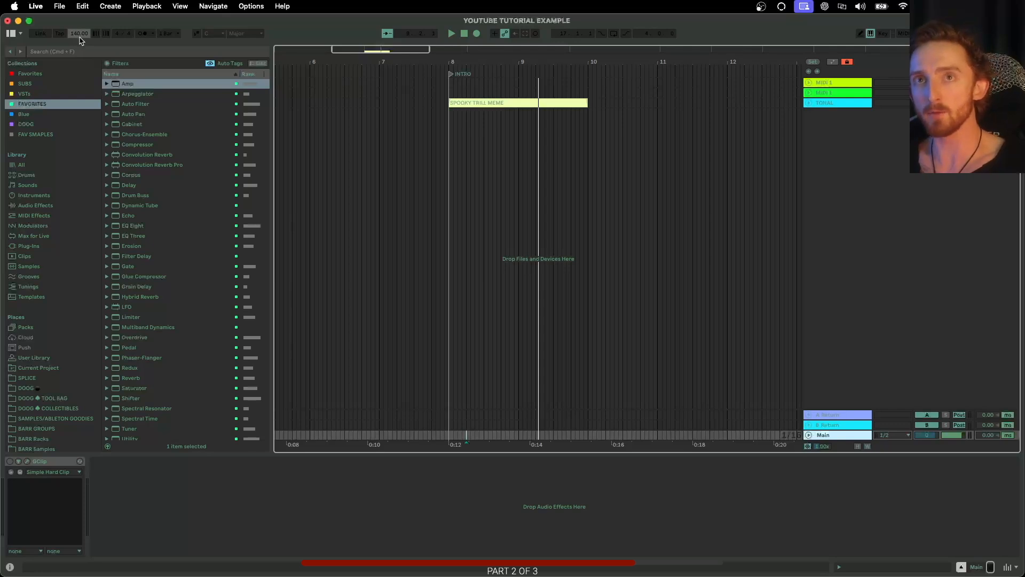
Set the project tempo to 120.00 BPM
{"action": "left_click_drag", "start_coordinate": [77, 38], "coordinate": [77, 49]}
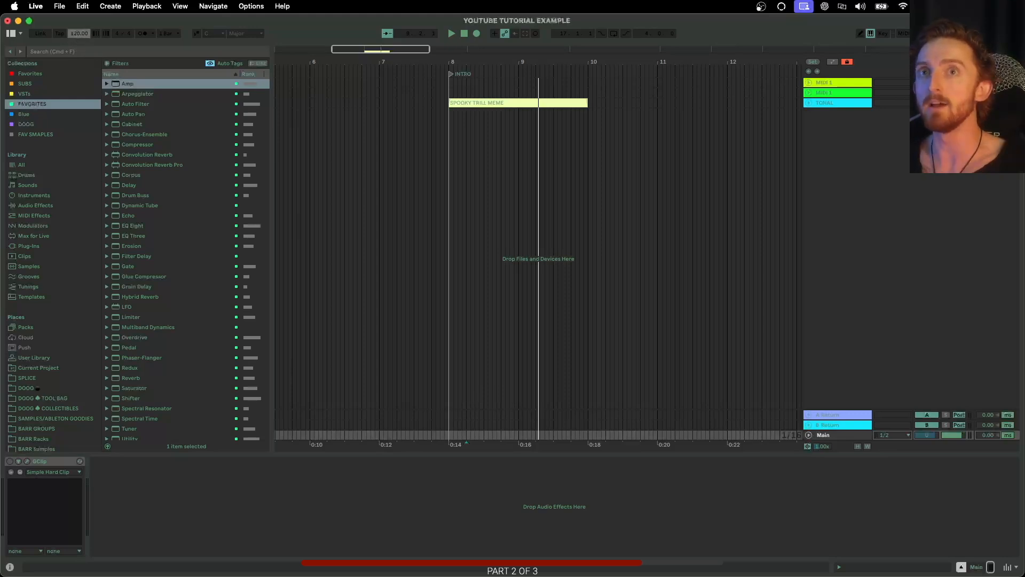
Confirm the project tempo entry, and start and stop playback of the arrangement
{"action": "key", "text": "Return"}
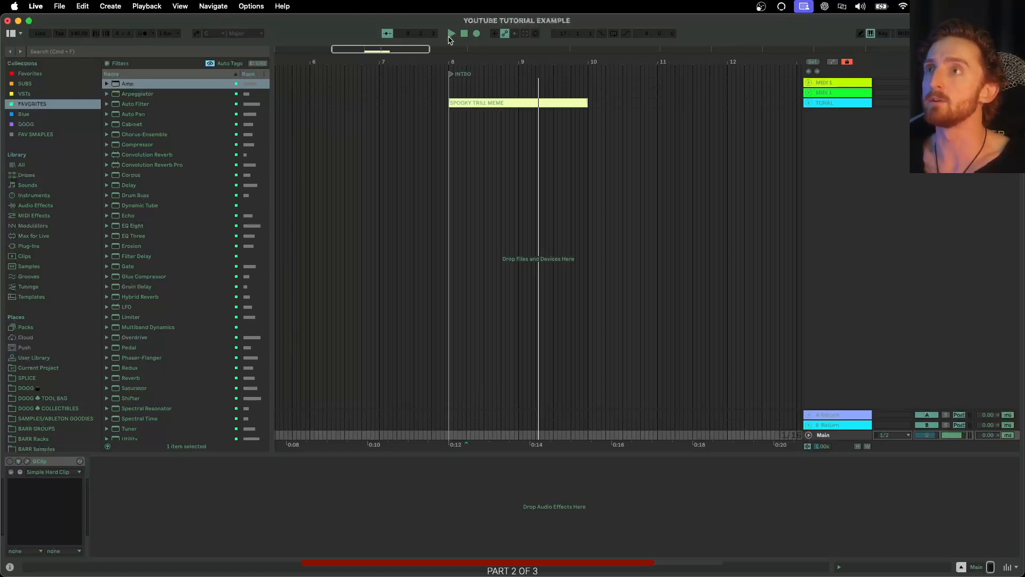
{"action": "left_click", "coordinate": [450, 35]}
{"action": "left_click", "coordinate": [464, 34]}
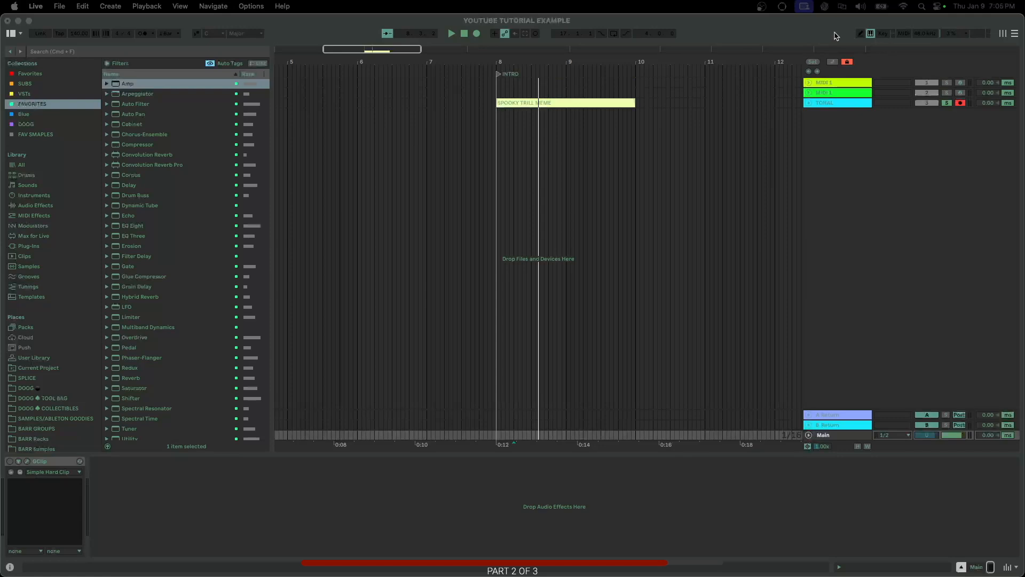
Open the audio configuration from the CPU meter options, view the audio device and buffer settings, and close the settings
{"action": "left_click", "coordinate": [953, 33]}
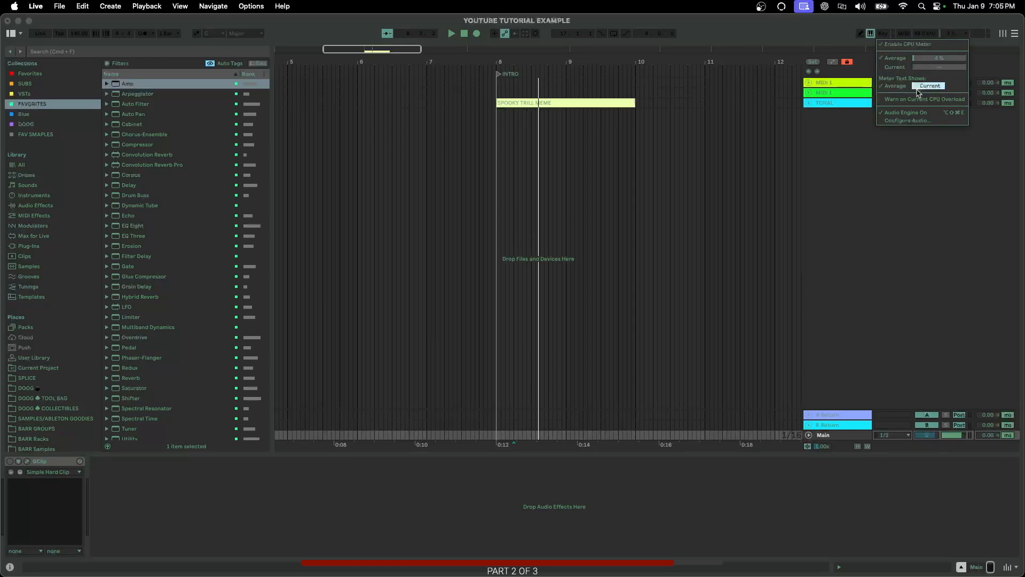
{"action": "left_click", "coordinate": [909, 121]}
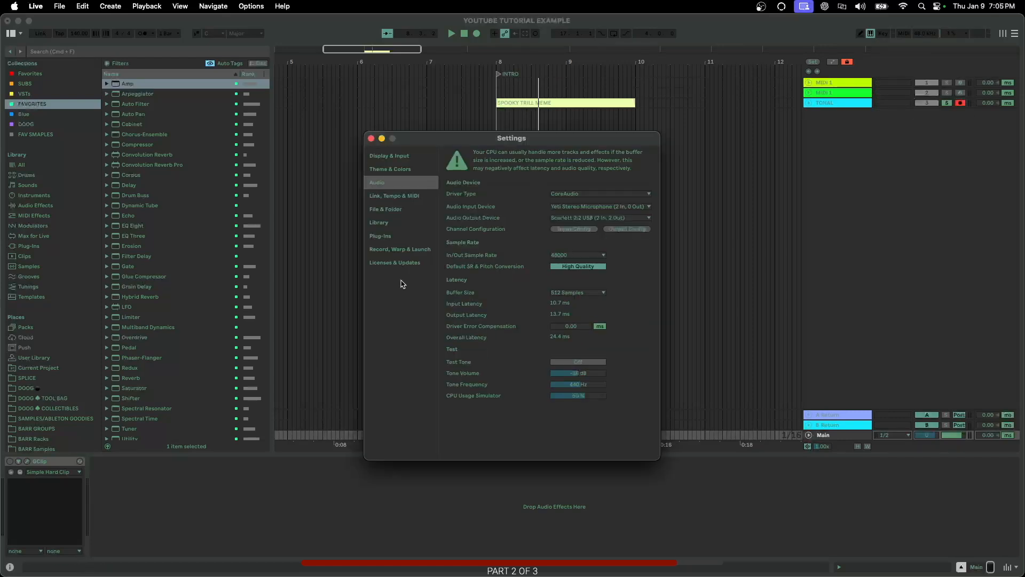
{"action": "left_click", "coordinate": [371, 139]}
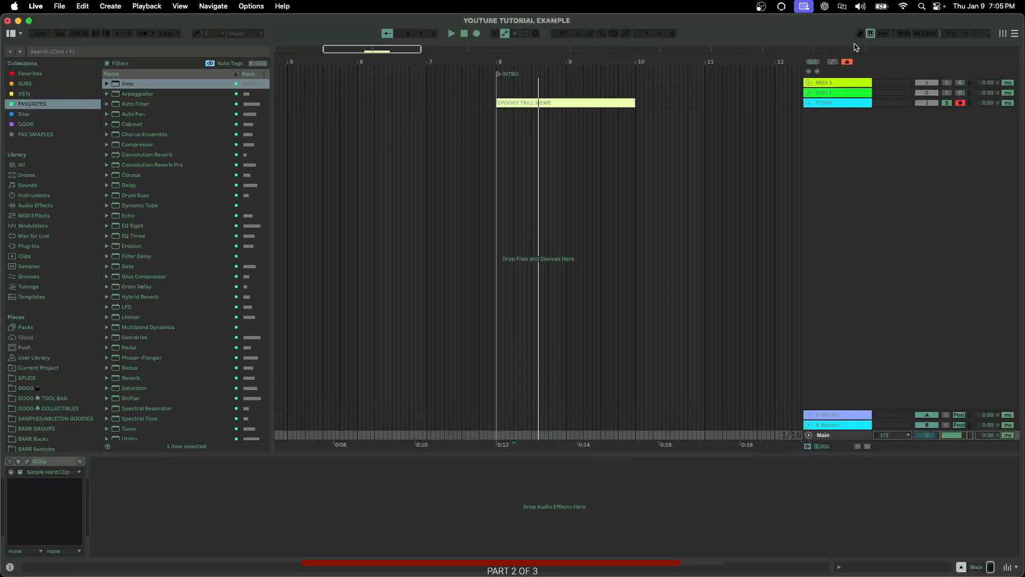
Unfold the TONAL track, try the computer MIDI keyboard toggle, and fold the track again
{"action": "left_click", "coordinate": [809, 104]}
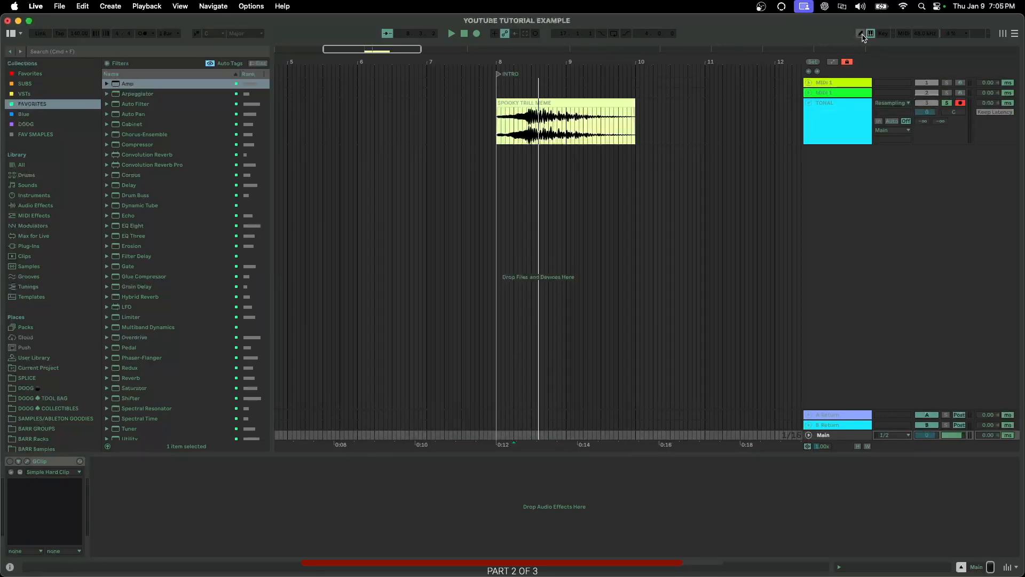
{"action": "left_click", "coordinate": [871, 34]}
{"action": "left_click", "coordinate": [809, 104]}
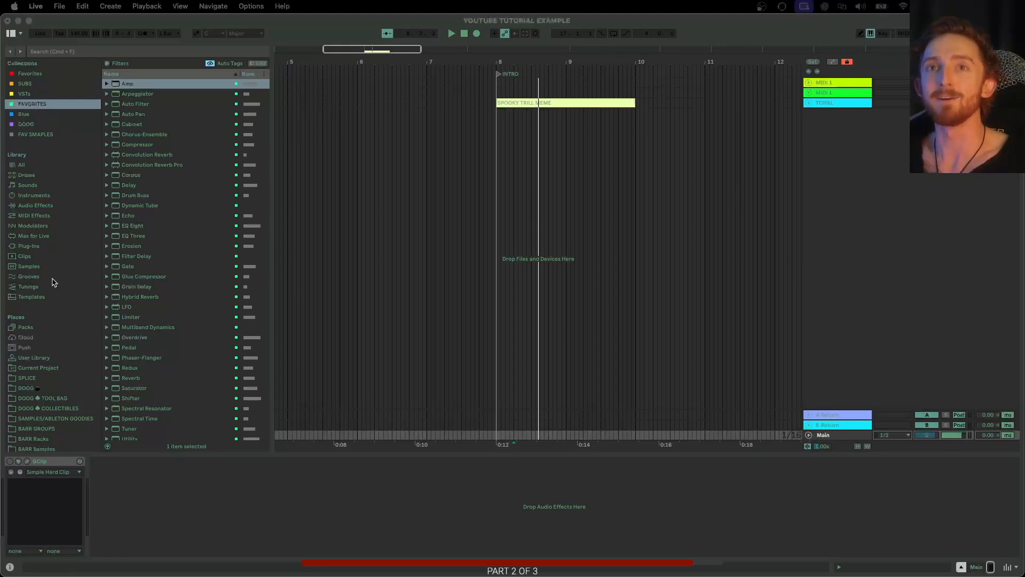
Look through the folders listed under Places in the browser
{"action": "scroll", "coordinate": [53, 216], "scroll_direction": "down", "scroll_amount": 3}
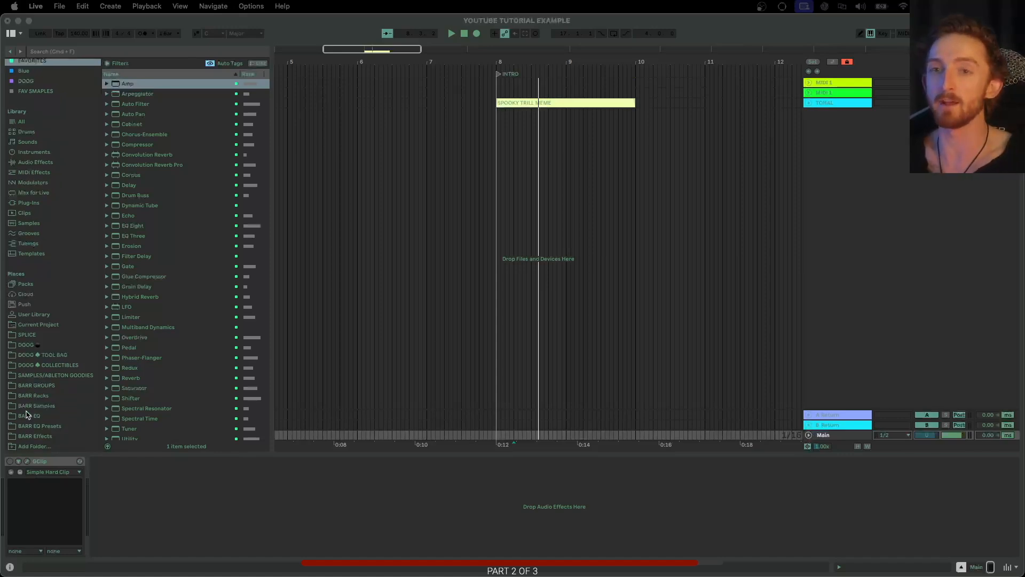
{"action": "scroll", "coordinate": [40, 350], "scroll_direction": "up", "scroll_amount": 3}
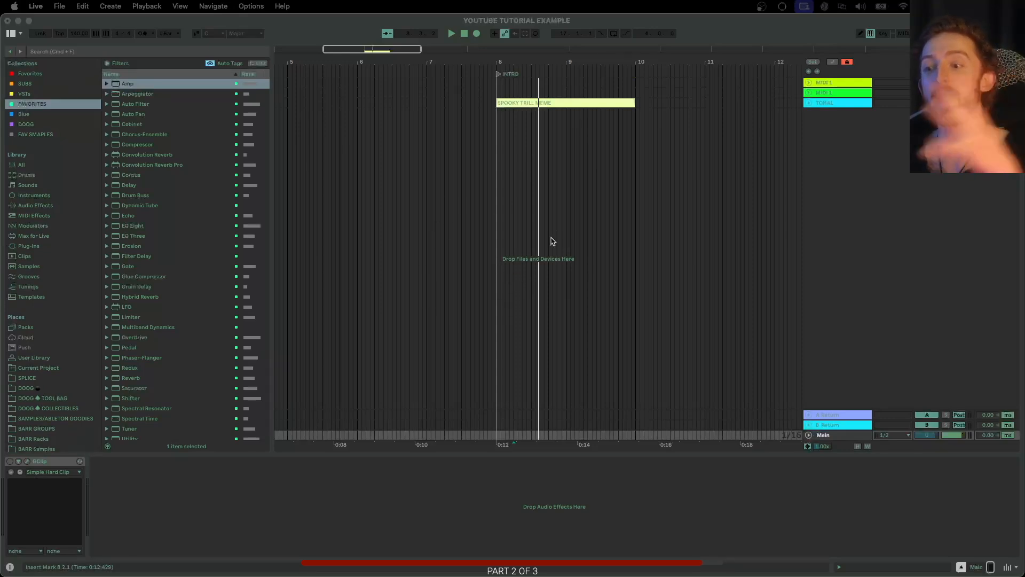
Unfold the TONAL track and move the SPOOKY TRILL MEME clip earlier so it starts slightly before the INTRO marker
{"action": "left_click", "coordinate": [808, 102]}
{"action": "scroll", "coordinate": [522, 123], "scroll_direction": "right", "scroll_amount": 3}
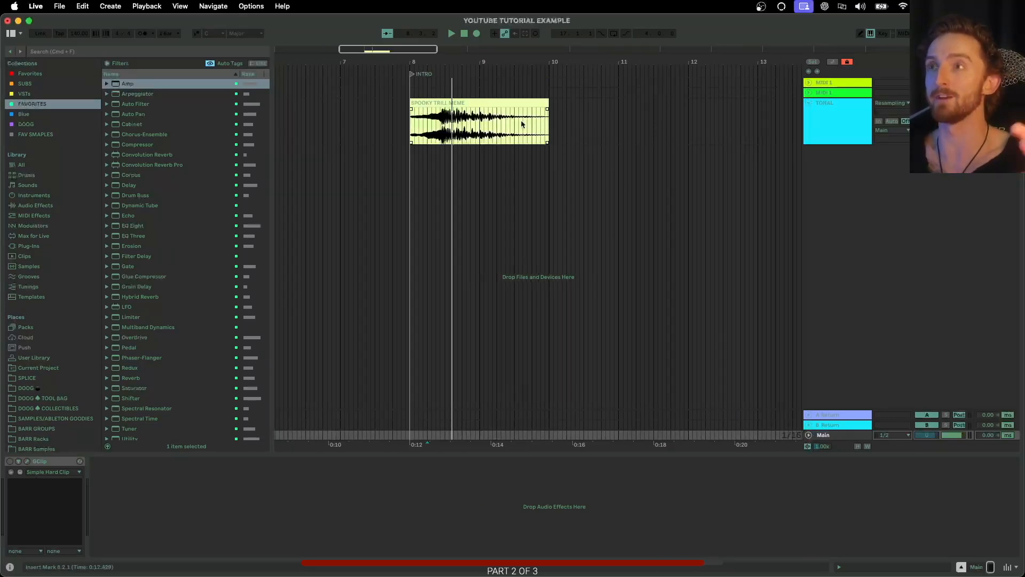
{"action": "left_click_drag", "start_coordinate": [457, 103], "coordinate": [427, 103]}
{"action": "scroll", "coordinate": [507, 146], "scroll_direction": "right", "scroll_amount": 4}
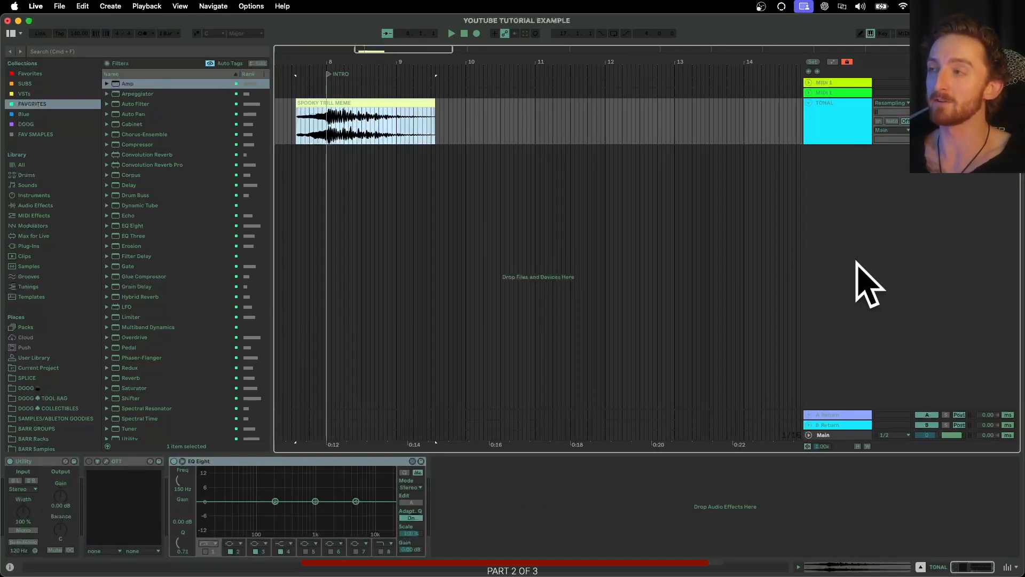
Add another audio track directly below the TONAL track and delete it
{"action": "left_click", "coordinate": [831, 128]}
{"action": "key", "text": "super+d"}
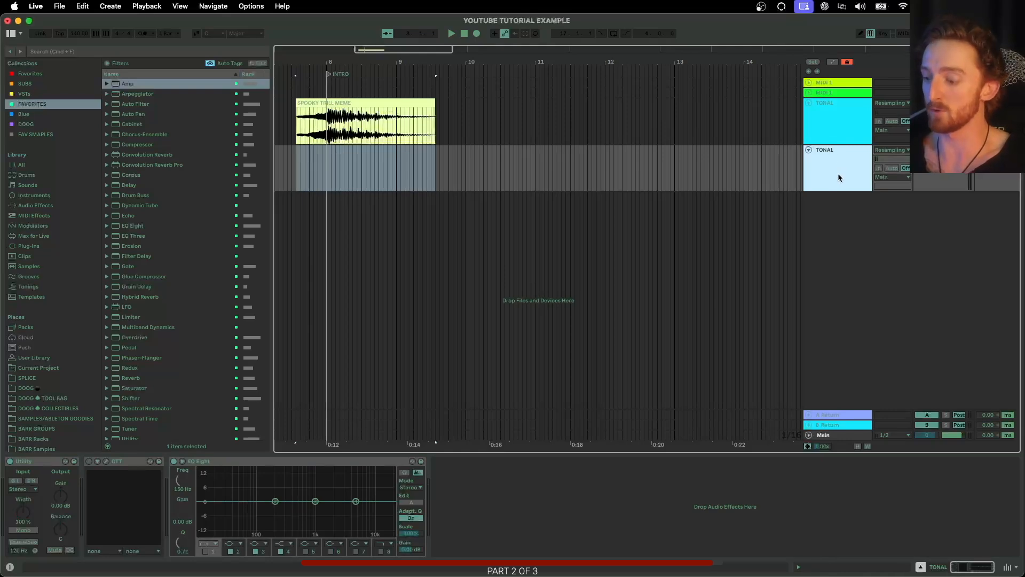
{"action": "key", "text": "Delete"}
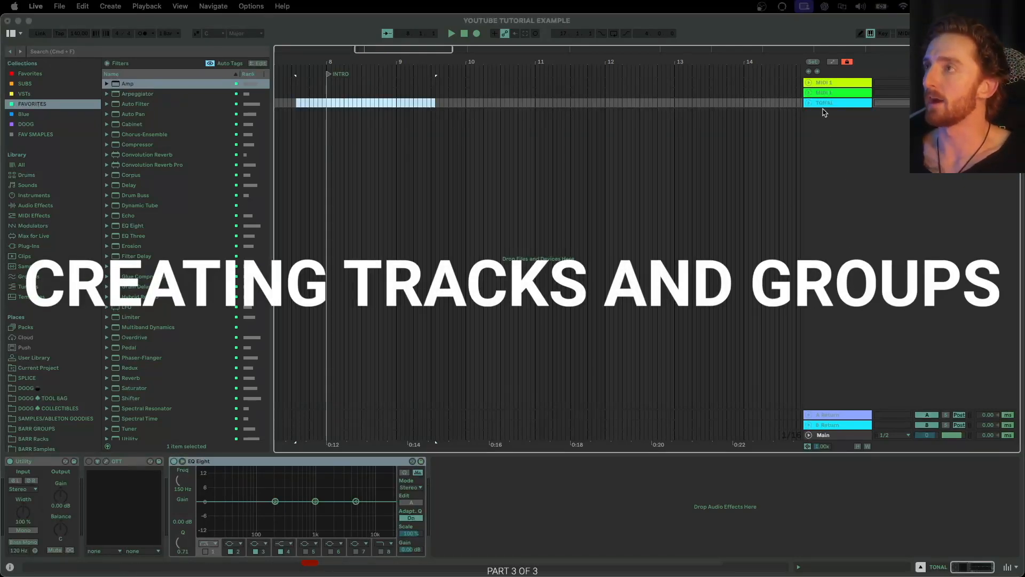
Insert a new audio track below the TONAL track and a new MIDI track beneath it
{"action": "left_click", "coordinate": [826, 107]}
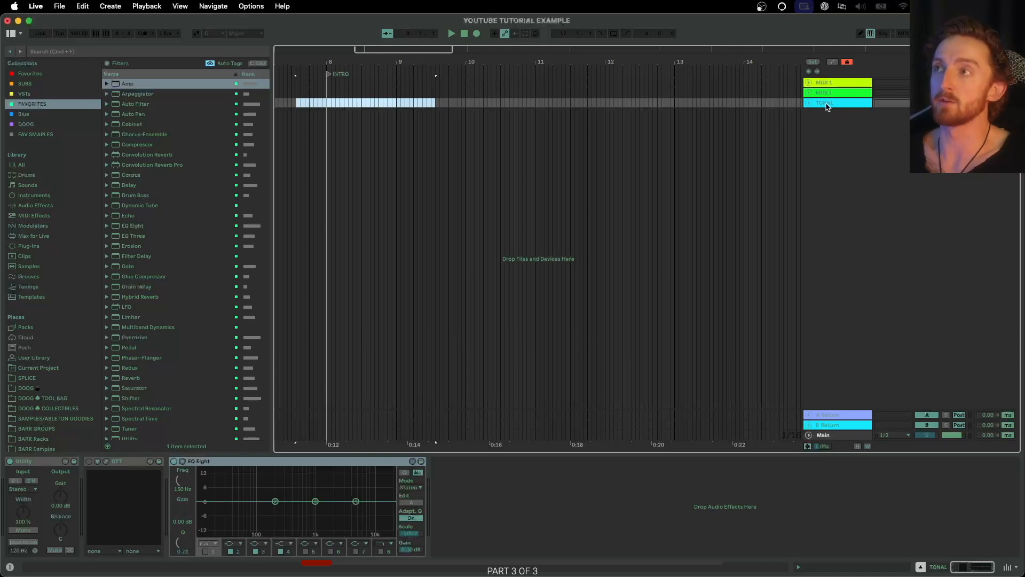
{"action": "right_click", "coordinate": [836, 275]}
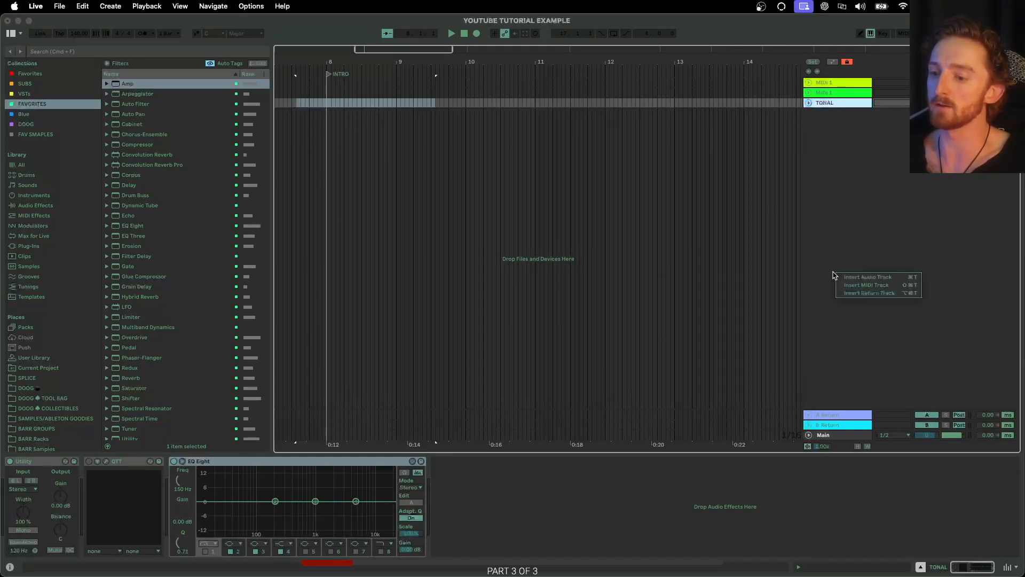
{"action": "left_click", "coordinate": [864, 277]}
{"action": "left_click", "coordinate": [827, 121]}
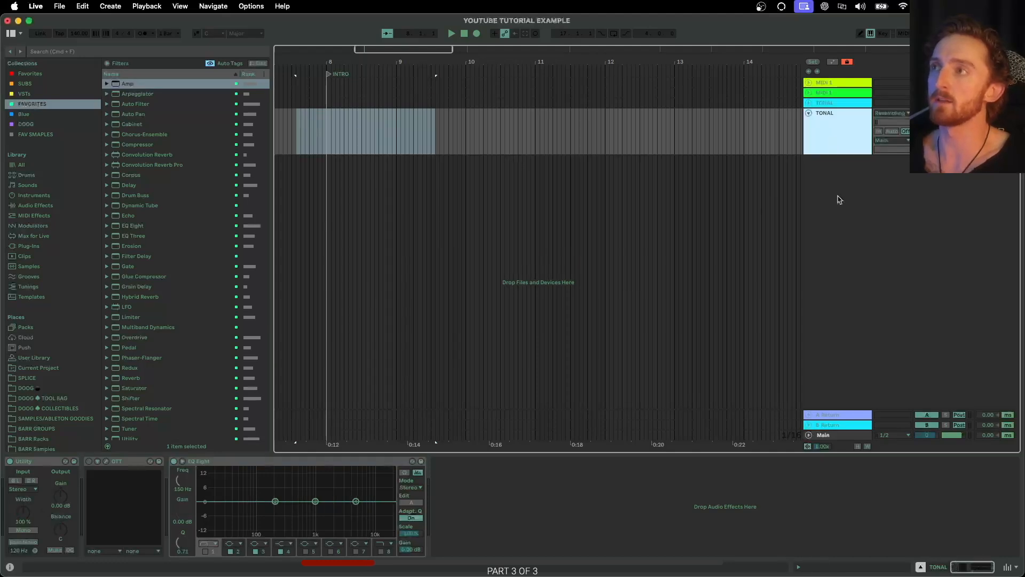
{"action": "right_click", "coordinate": [824, 220]}
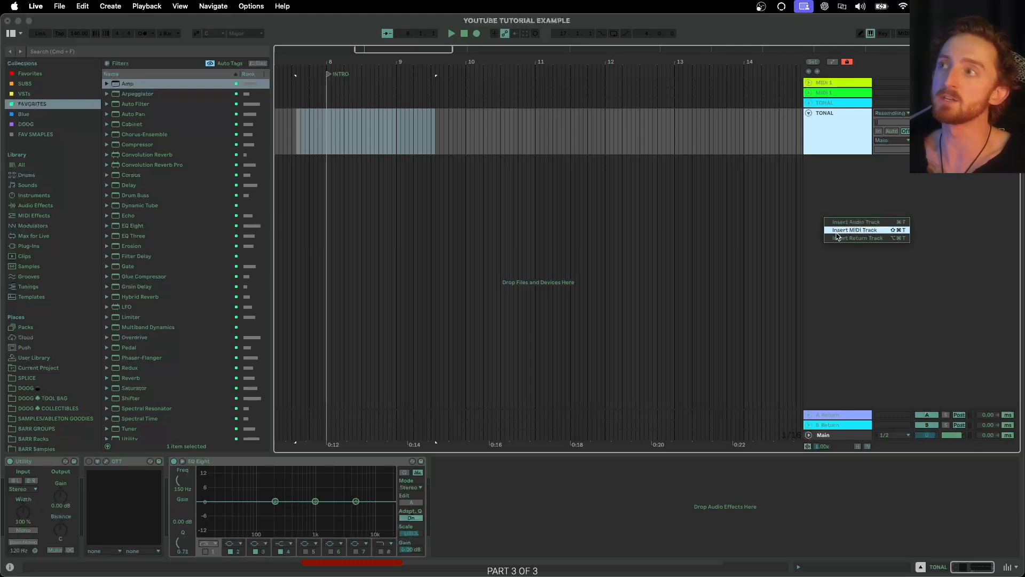
{"action": "left_click", "coordinate": [854, 230]}
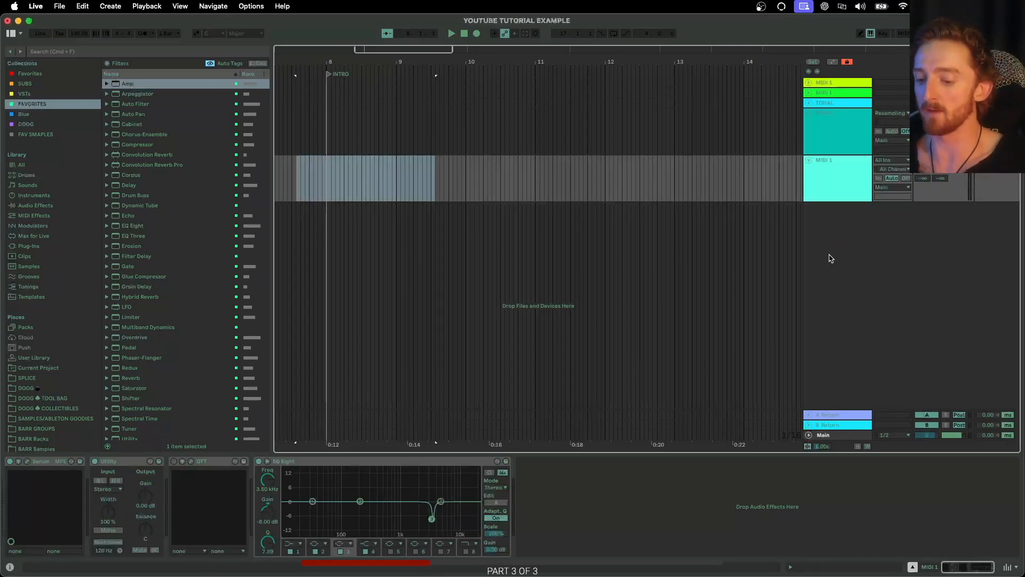
Add three more audio tracks followed by three more MIDI tracks at the end of the track list
{"action": "key", "text": "super+t"}
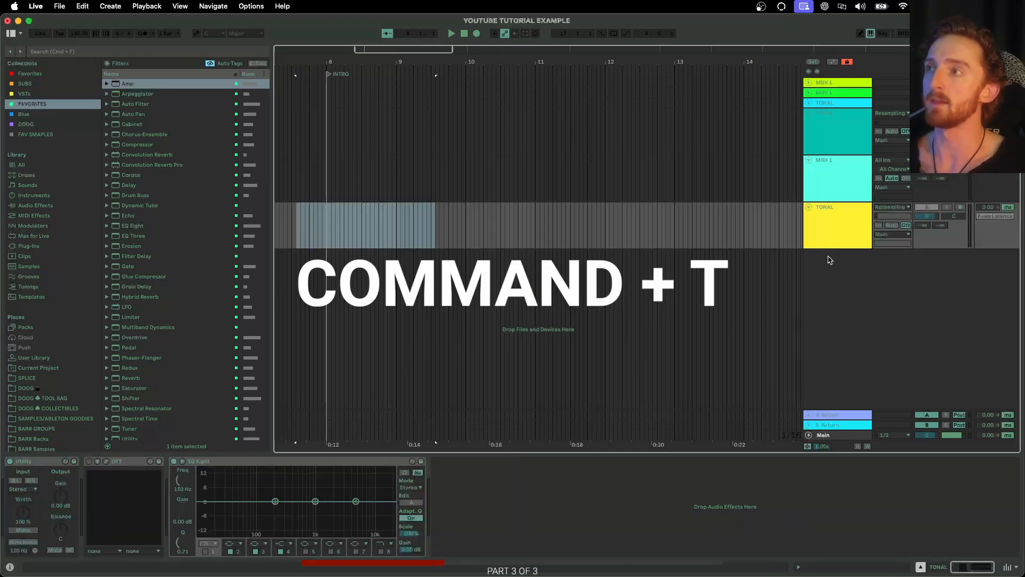
{"action": "key", "text": "super+t"}
{"action": "key", "text": "super+t"}
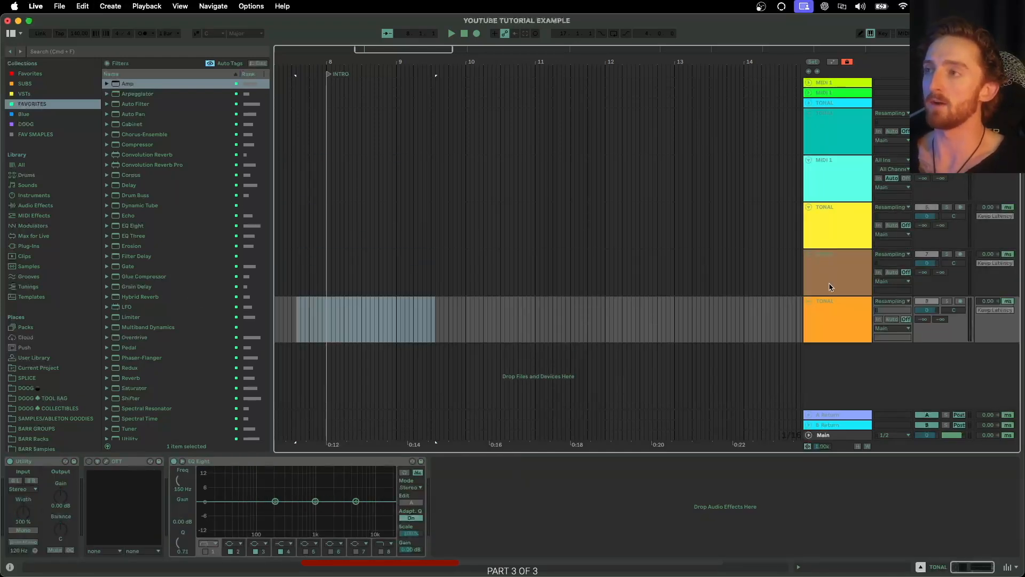
{"action": "key", "text": "shift+super+t"}
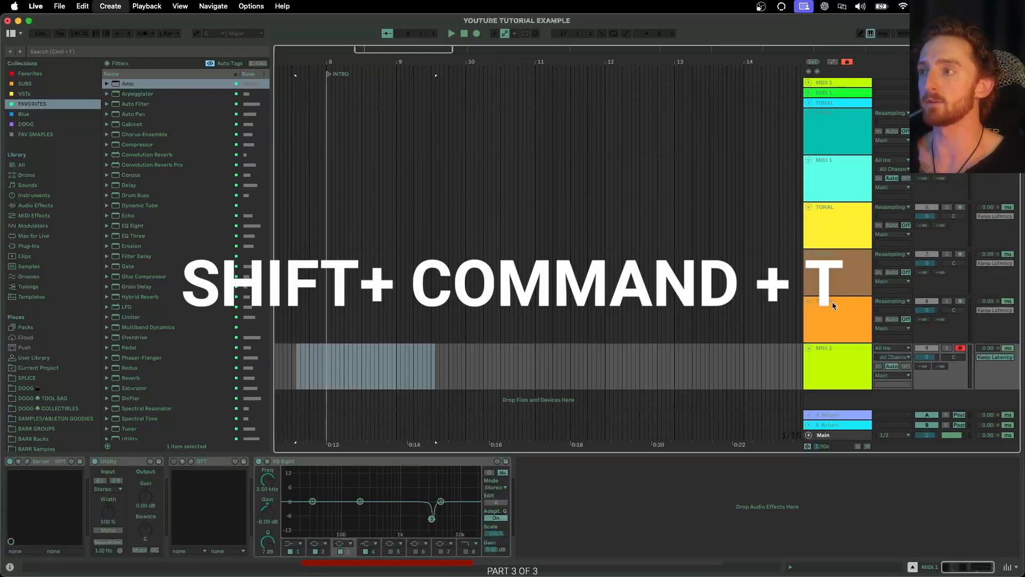
{"action": "key", "text": "shift+super+t"}
{"action": "key", "text": "shift+super+t"}
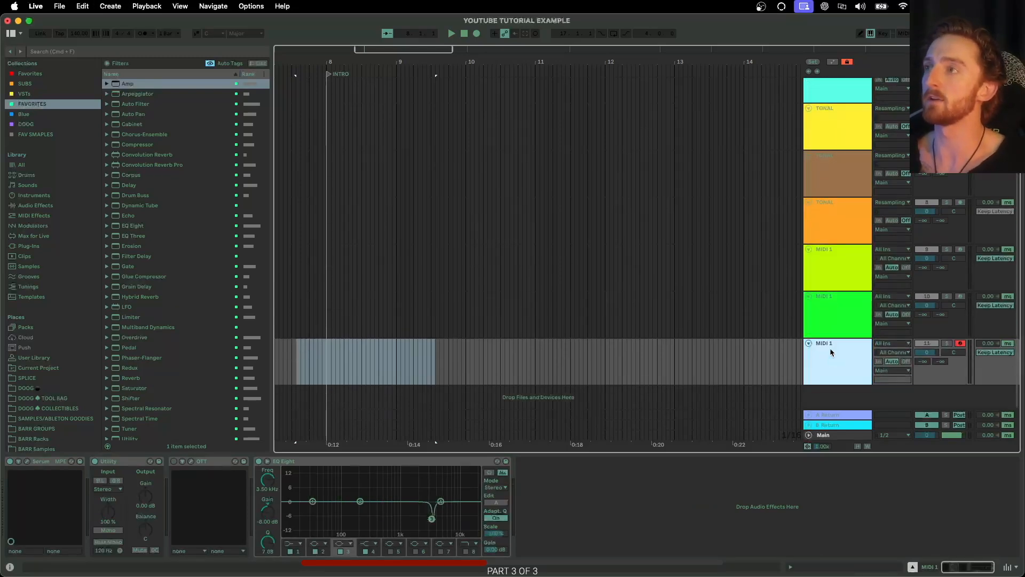
Select all the newly added tracks below the original TONAL track and delete them
{"action": "scroll", "coordinate": [832, 357], "scroll_direction": "up", "scroll_amount": 4}
{"action": "left_click", "coordinate": [831, 143], "text": "shift"}
{"action": "key", "text": "Delete"}
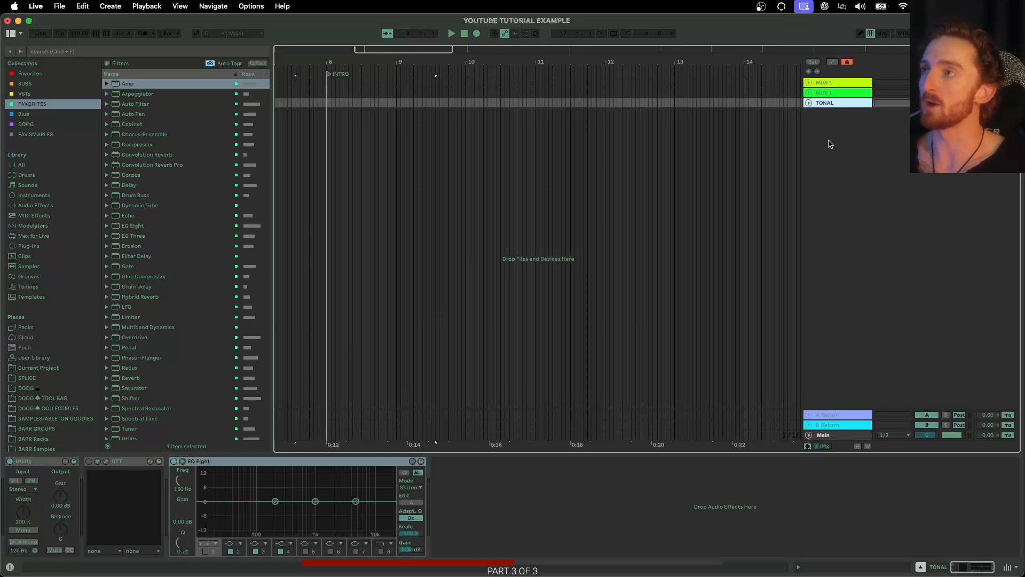
Insert three audio tracks below the original TONAL track
{"action": "key", "text": "super+t"}
{"action": "key", "text": "super+t"}
{"action": "key", "text": "super+t"}
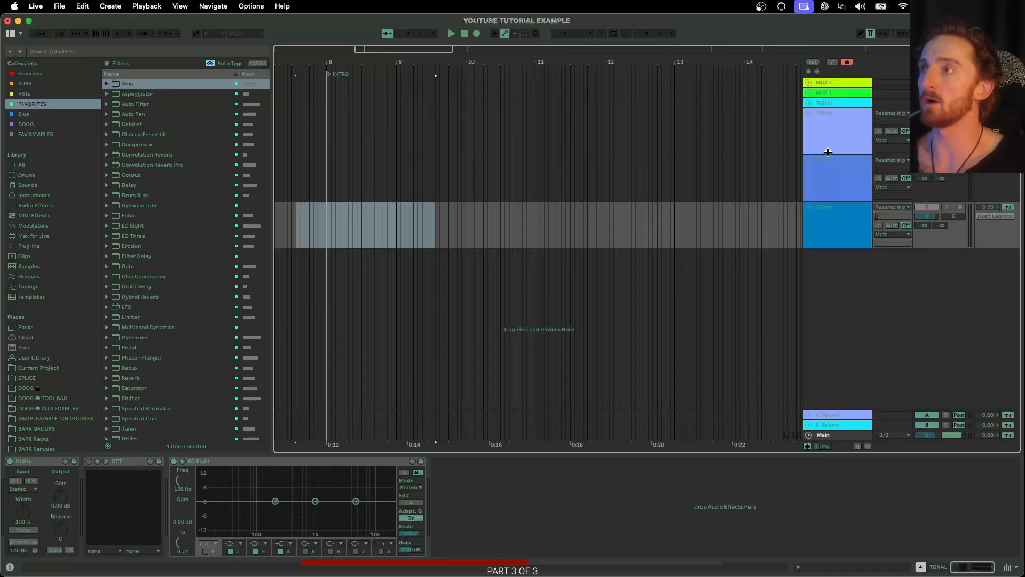
Select the three new audio tracks and combine them into a track group
{"action": "left_click", "coordinate": [828, 137]}
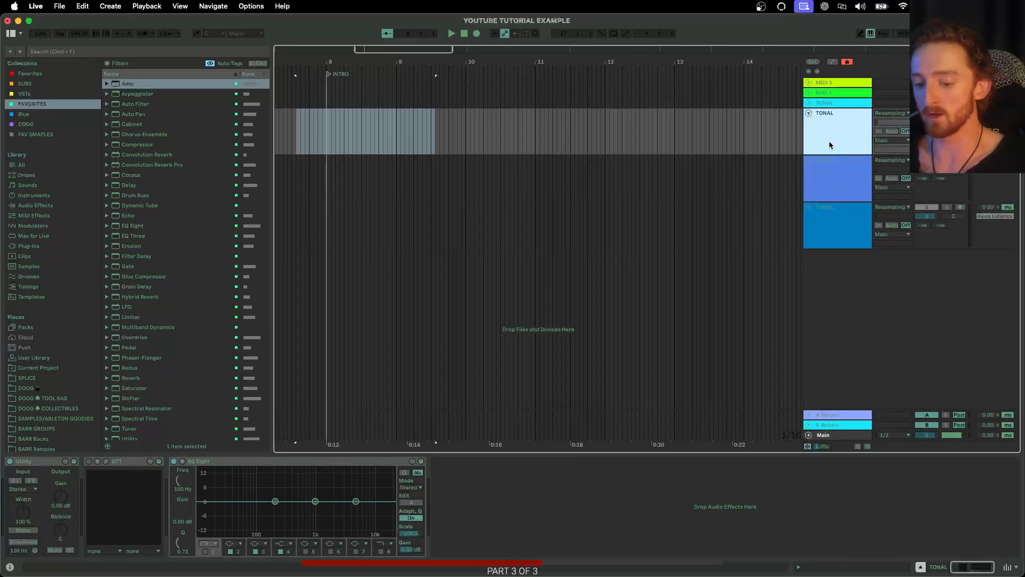
{"action": "left_click", "coordinate": [831, 226], "text": "shift"}
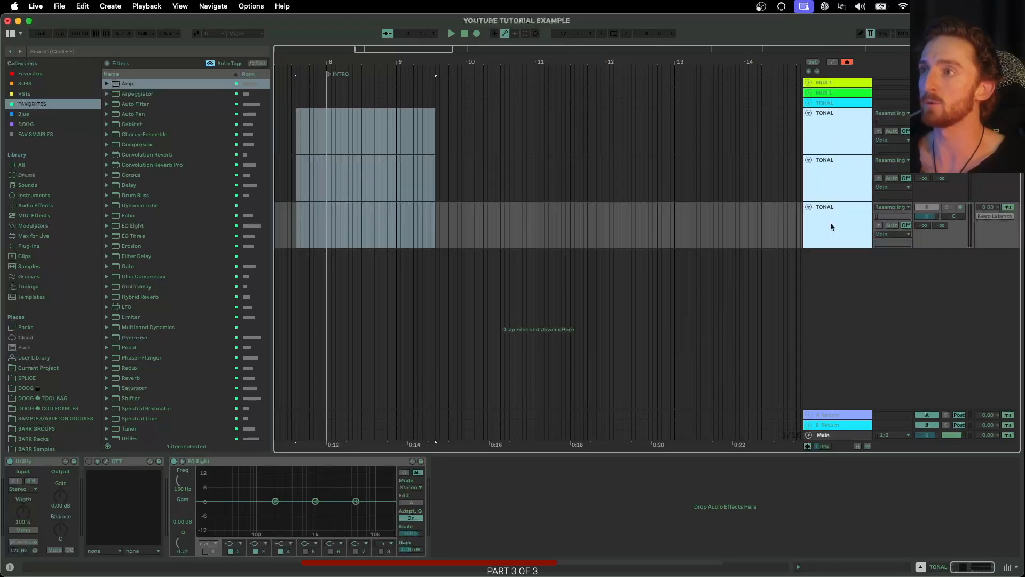
{"action": "right_click", "coordinate": [827, 135]}
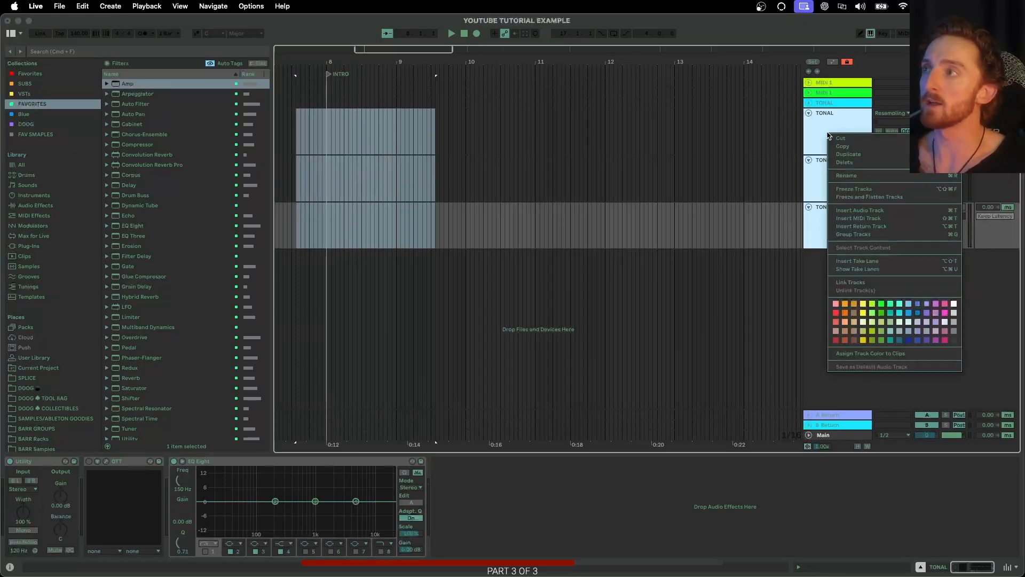
{"action": "left_click", "coordinate": [856, 235]}
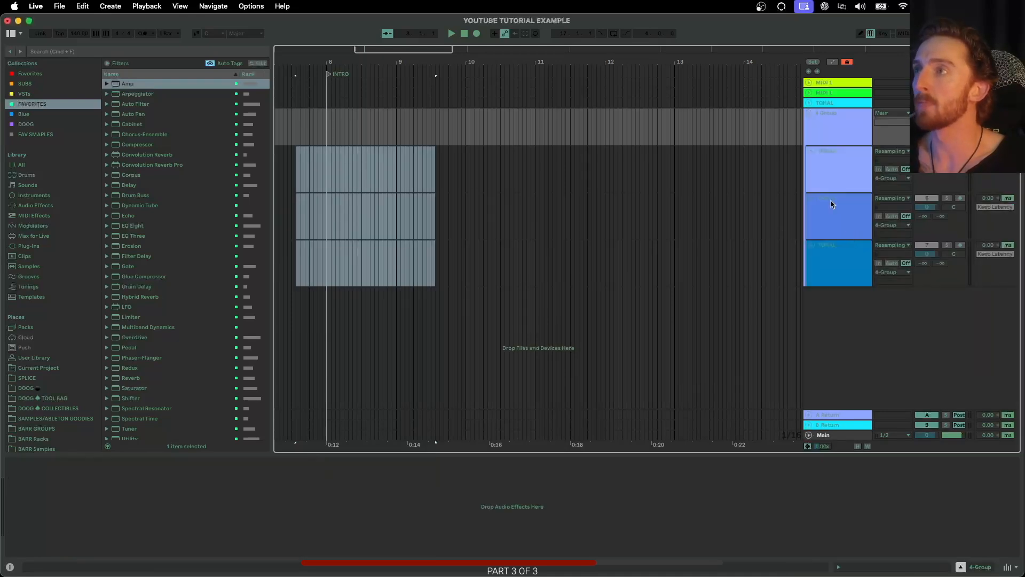
Fold and unfold the new group track, and ungroup its tracks
{"action": "left_click", "coordinate": [825, 126]}
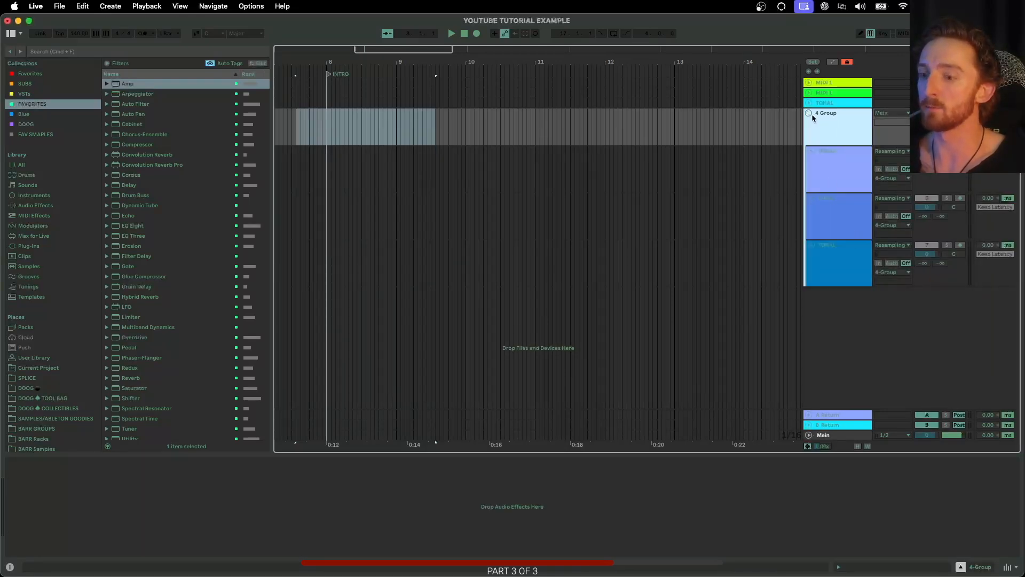
{"action": "left_click", "coordinate": [809, 113]}
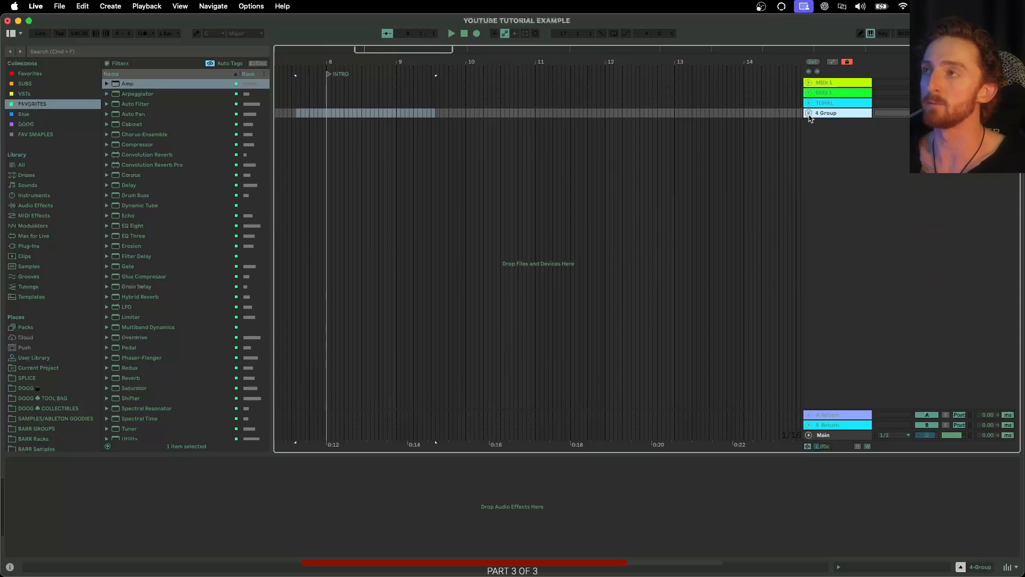
{"action": "left_click", "coordinate": [809, 113]}
{"action": "key", "text": "super+shift+g"}
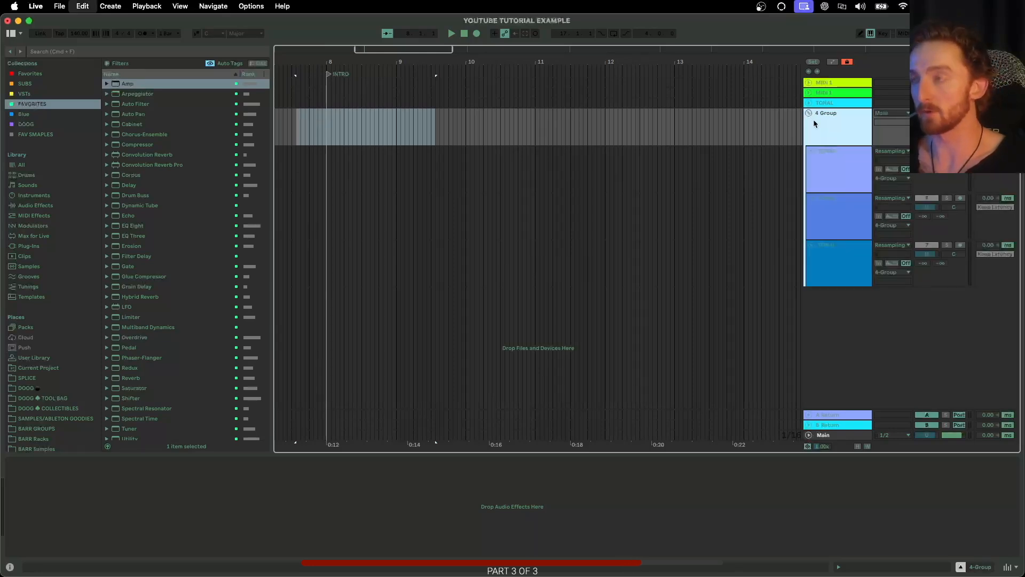
Group the three selected audio tracks again and select the resulting group track
{"action": "left_click", "coordinate": [836, 231], "text": "shift"}
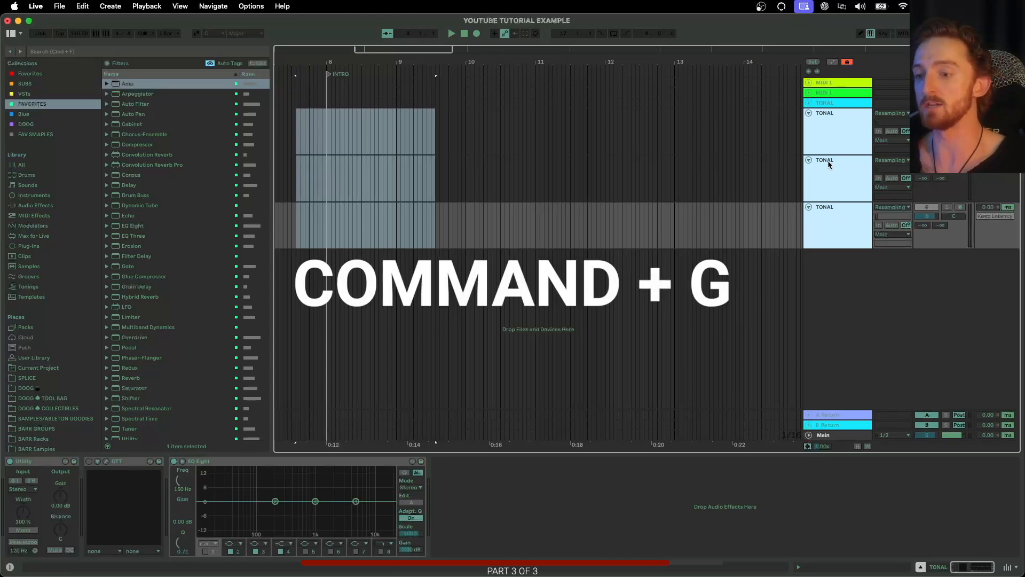
{"action": "key", "text": "super+g"}
{"action": "left_click", "coordinate": [825, 132]}
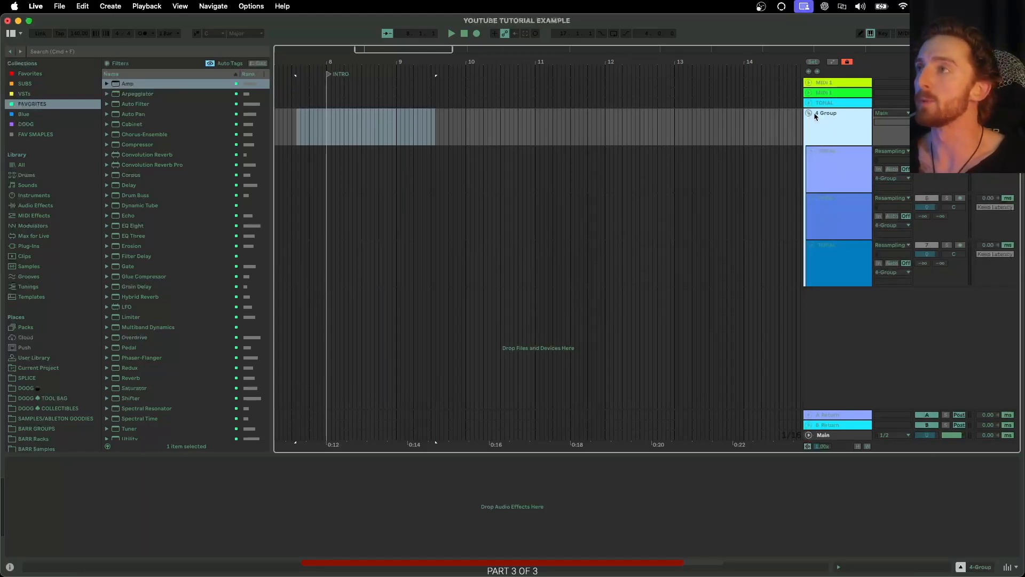
{"action": "left_click", "coordinate": [833, 275]}
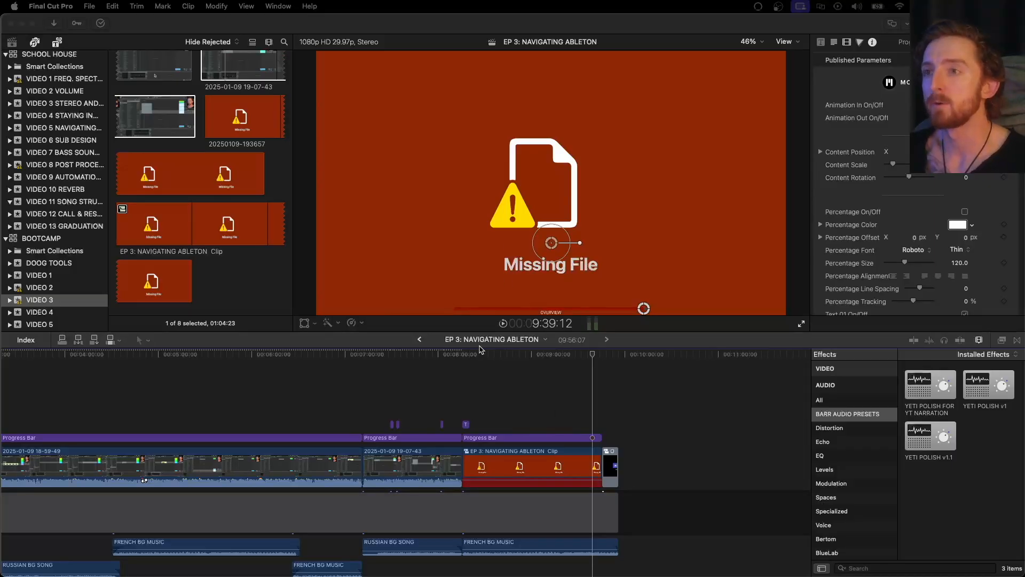
Switch to Final Cut Pro and look over the timeline of the EP 3: NAVIGATING ABLETON project
{"action": "left_click_drag", "start_coordinate": [475, 355], "coordinate": [504, 372]}
{"action": "scroll", "coordinate": [417, 484], "scroll_direction": "left", "scroll_amount": 10}
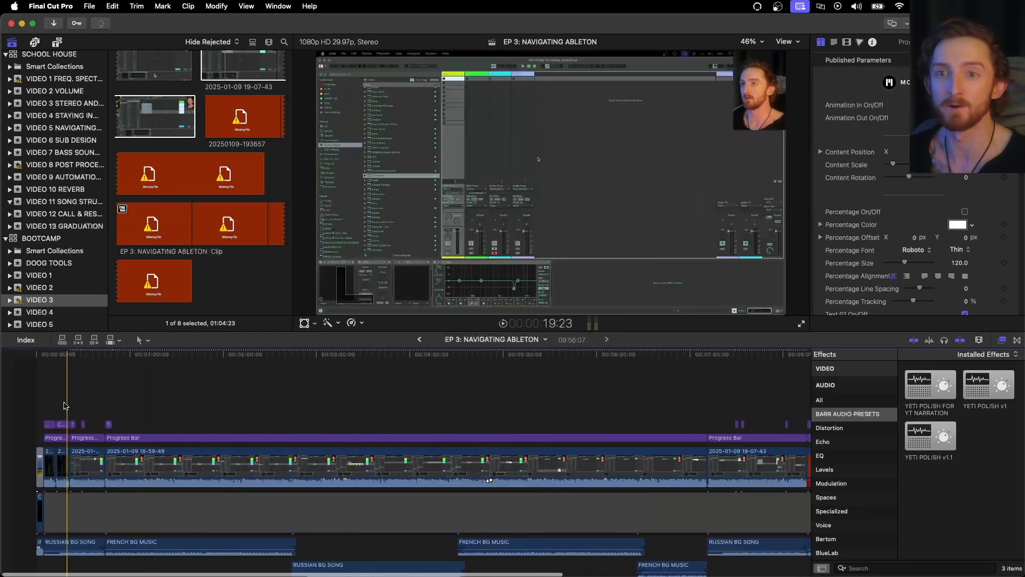
{"action": "scroll", "coordinate": [496, 382], "scroll_direction": "right", "scroll_amount": 8}
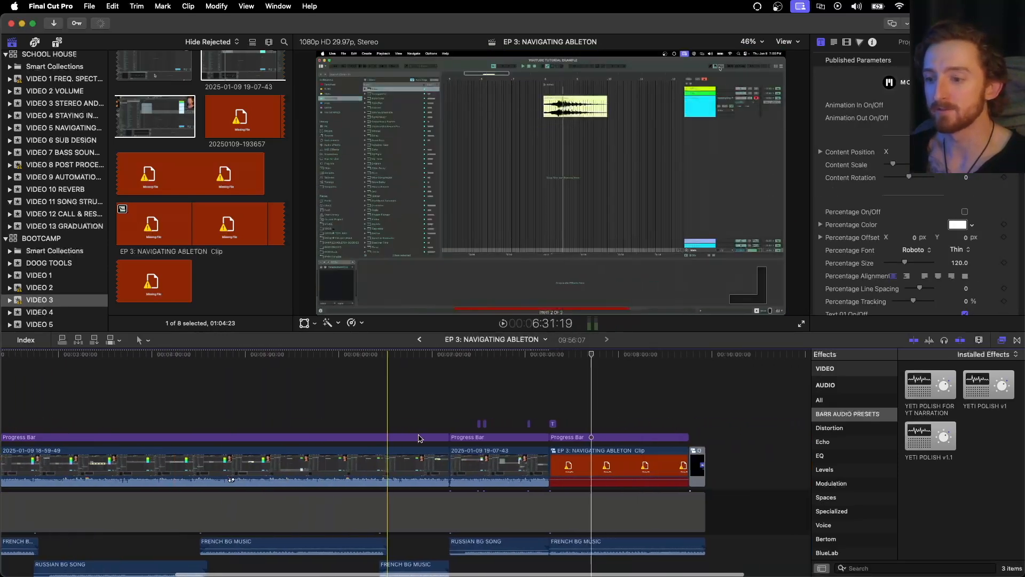